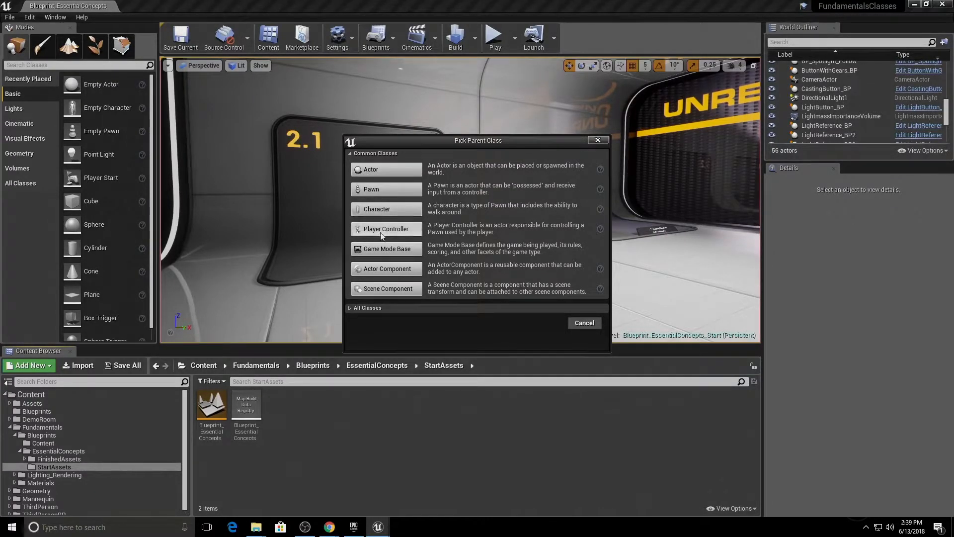
- Examine the full class hierarchy available for the parent class, including the classes derived from Actor
{"action": "left_click", "coordinate": [350, 308]}
{"action": "scroll", "coordinate": [432, 368], "scroll_direction": "down", "scroll_amount": 3}
{"action": "scroll", "coordinate": [452, 371], "scroll_direction": "down", "scroll_amount": 5}
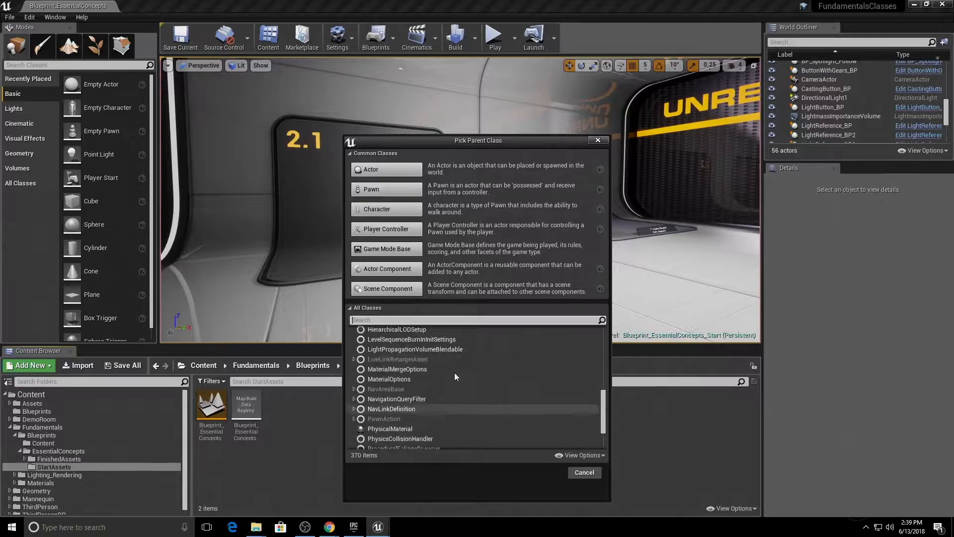
{"action": "scroll", "coordinate": [454, 372], "scroll_direction": "up", "scroll_amount": 8}
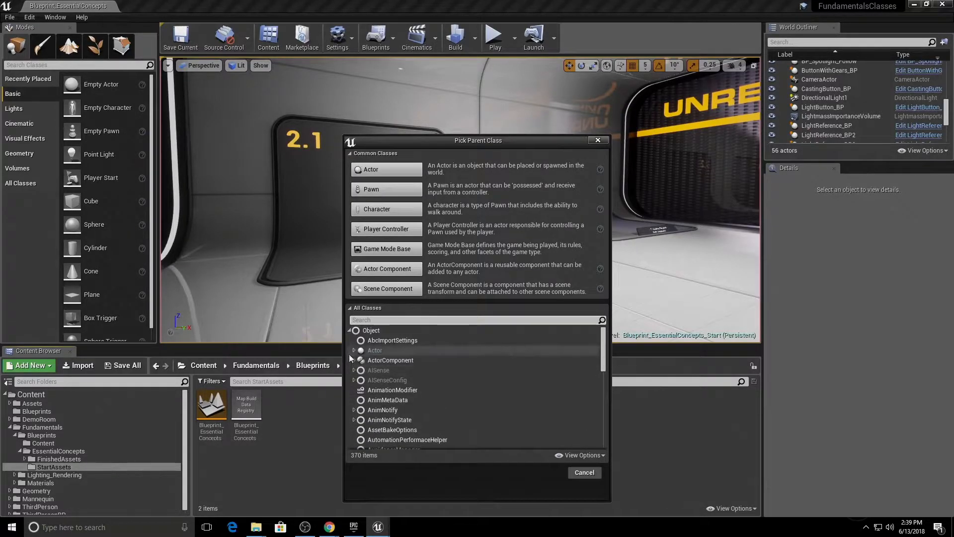
{"action": "left_click", "coordinate": [354, 351]}
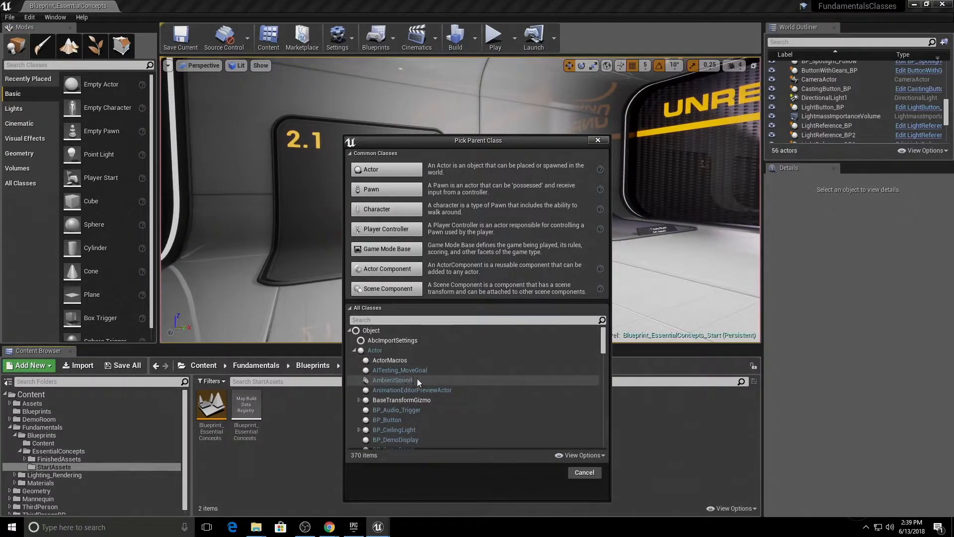
{"action": "left_click", "coordinate": [354, 350]}
{"action": "left_click", "coordinate": [350, 330]}
{"action": "left_click", "coordinate": [350, 307]}
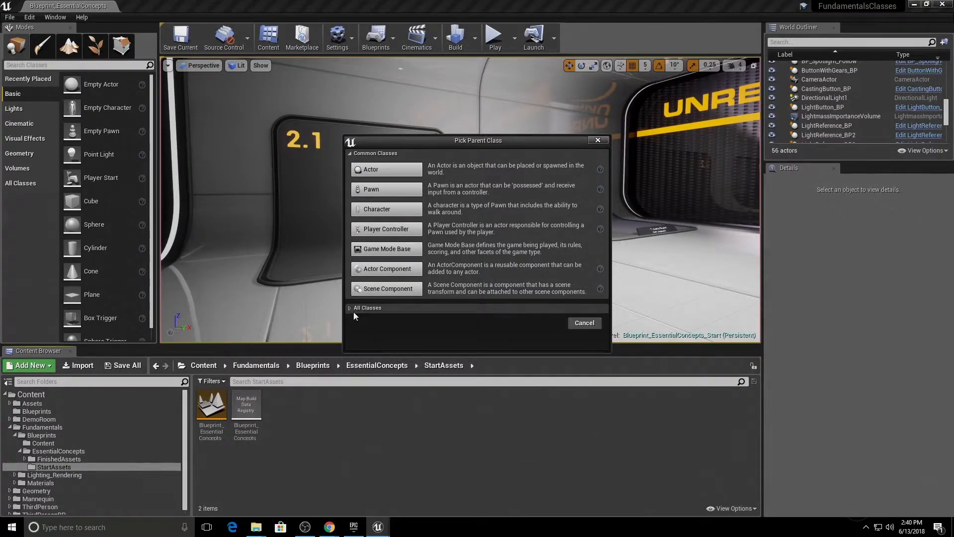
- Create a Blueprint class based on Actor in the StartAssets folder, name it TestBP, and open it for editing
{"action": "left_click", "coordinate": [392, 169]}
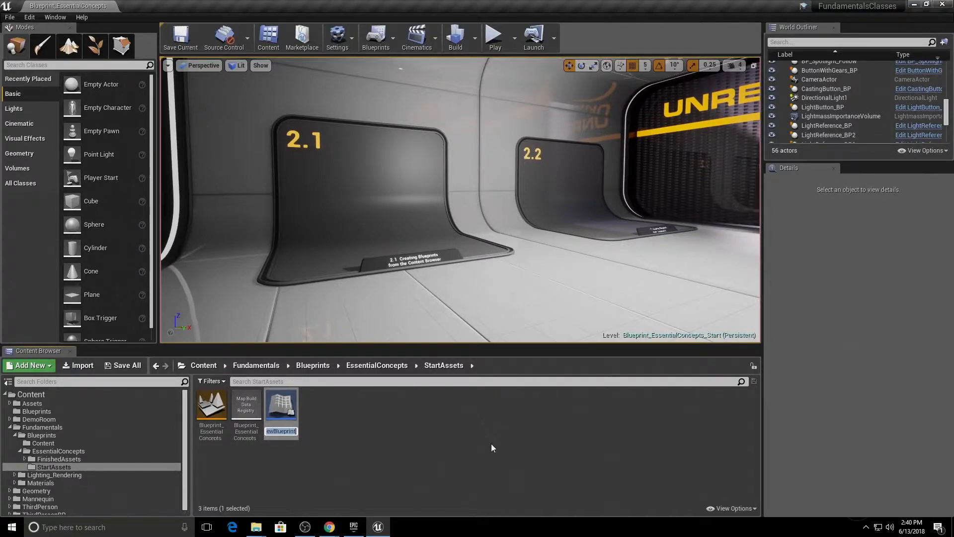
{"action": "type", "text": "TestBP"}
{"action": "key", "text": "Return"}
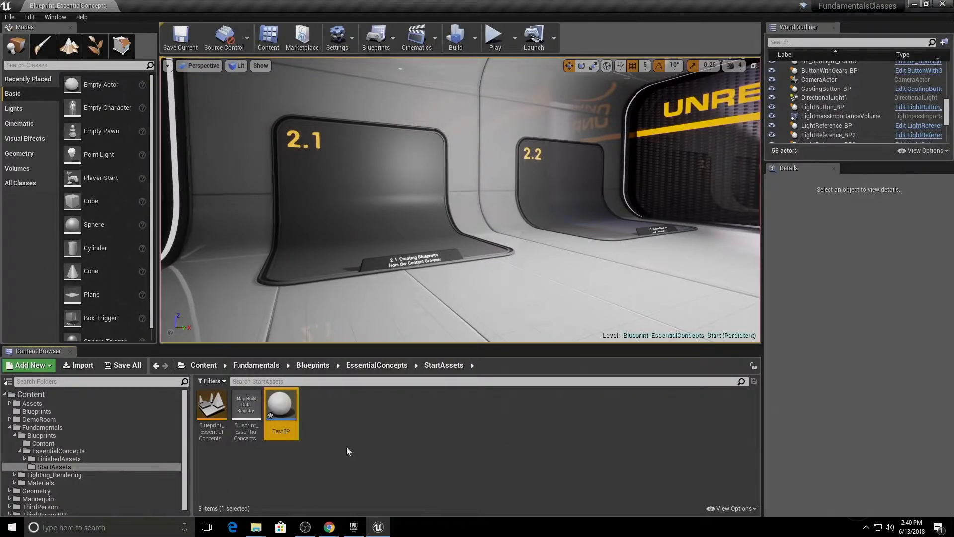
{"action": "double_click", "coordinate": [278, 418]}
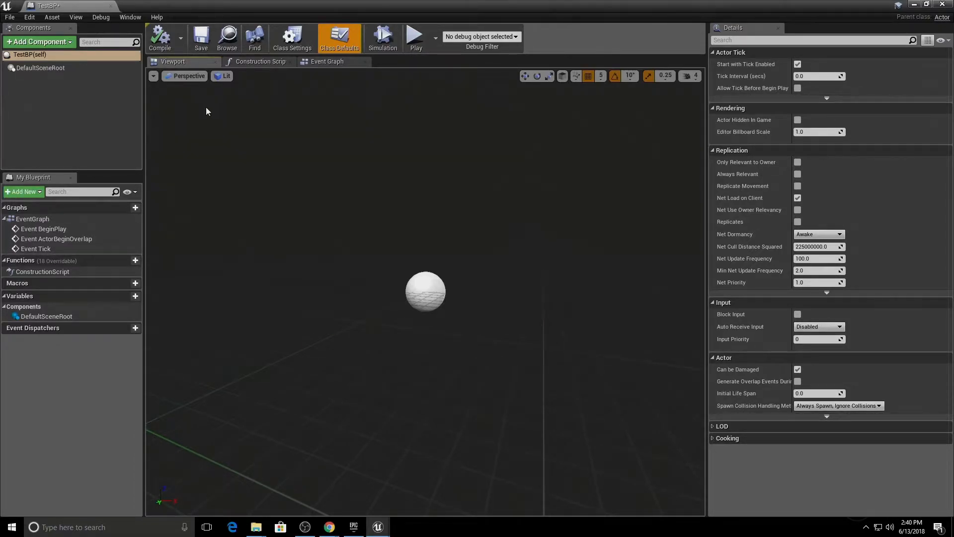
- Look through the types of components that can be added to TestBP
{"action": "left_click", "coordinate": [61, 56]}
{"action": "left_click", "coordinate": [47, 43]}
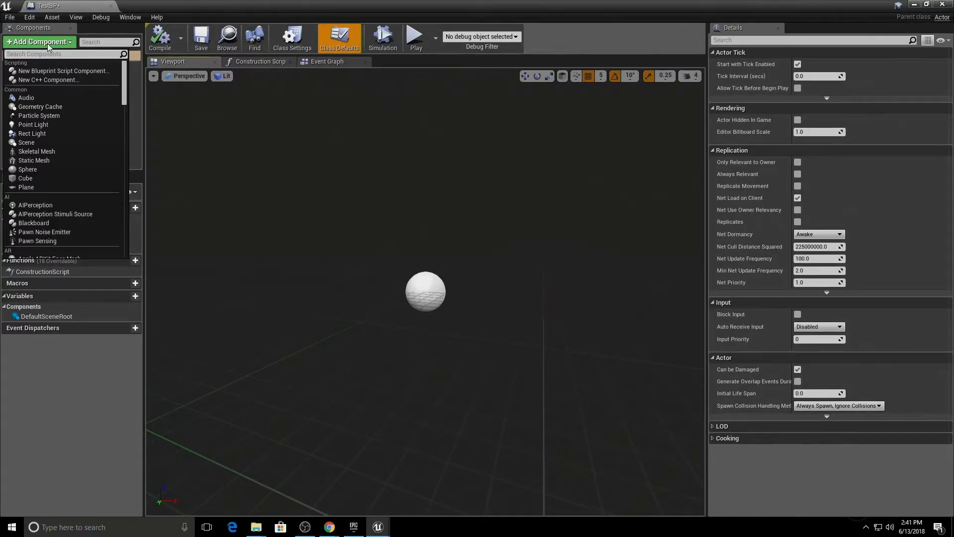
{"action": "left_click", "coordinate": [48, 44]}
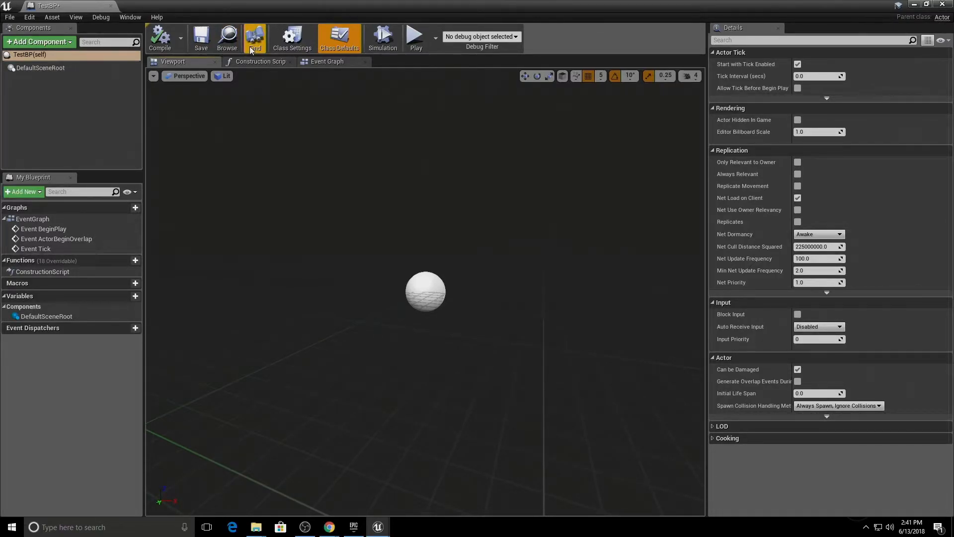
- Review TestBP's class settings, class defaults and the debug object choices
{"action": "left_click", "coordinate": [297, 49]}
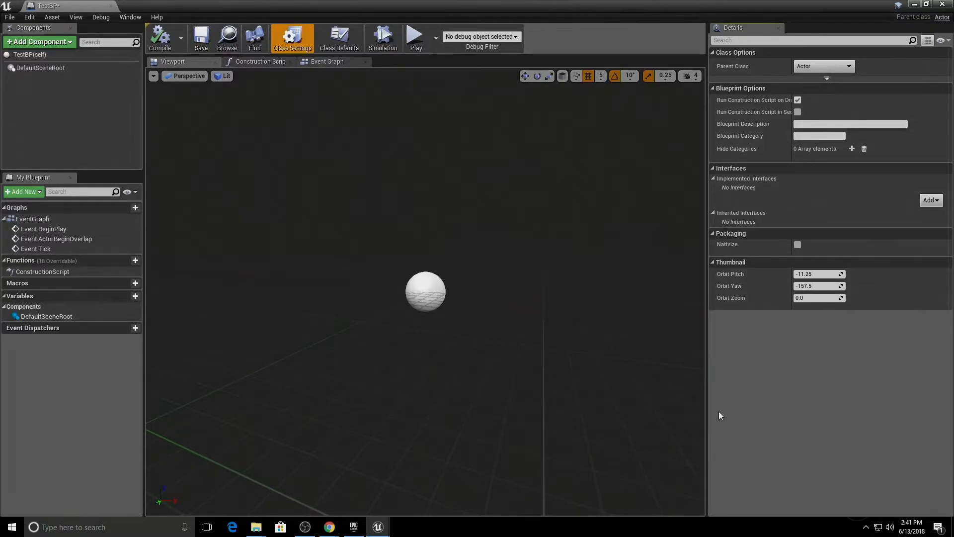
{"action": "left_click", "coordinate": [329, 42]}
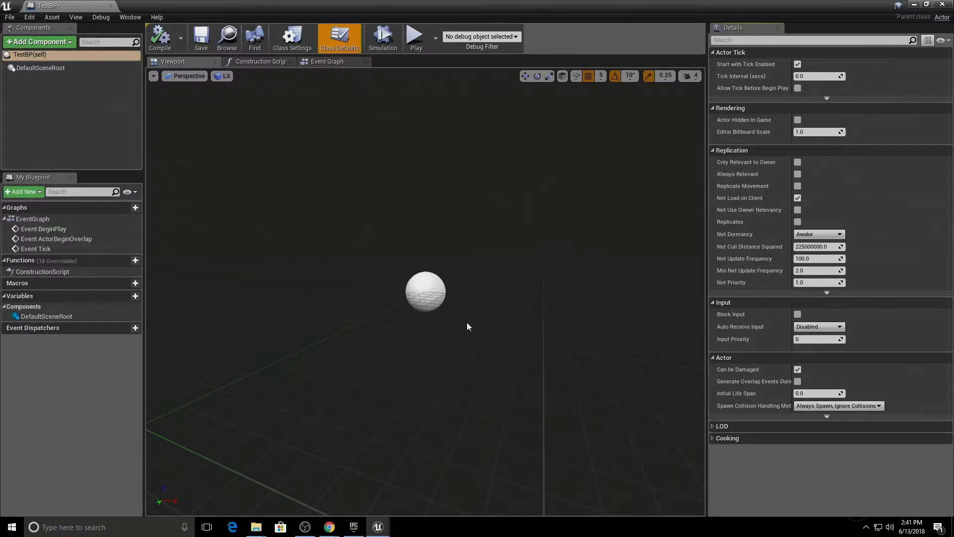
{"action": "left_click", "coordinate": [391, 50]}
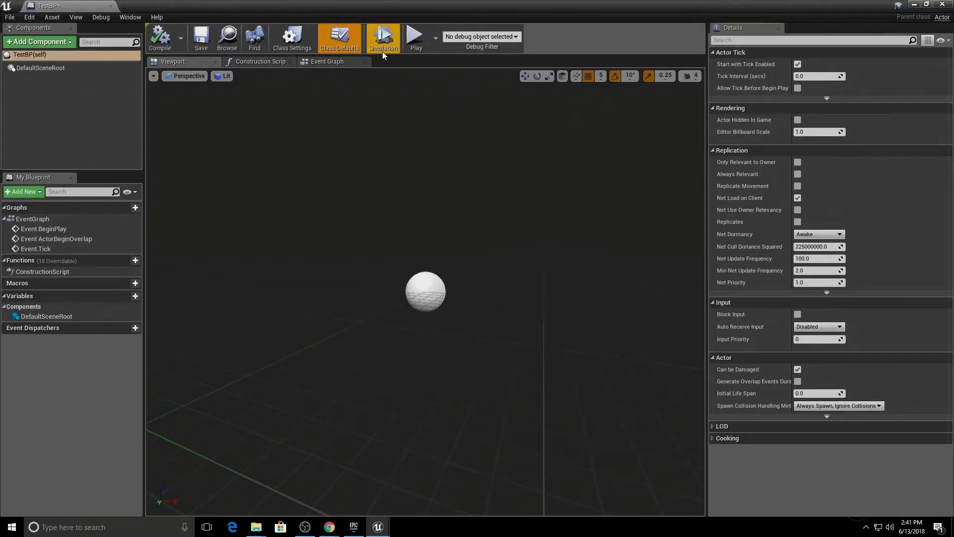
{"action": "left_click", "coordinate": [512, 37]}
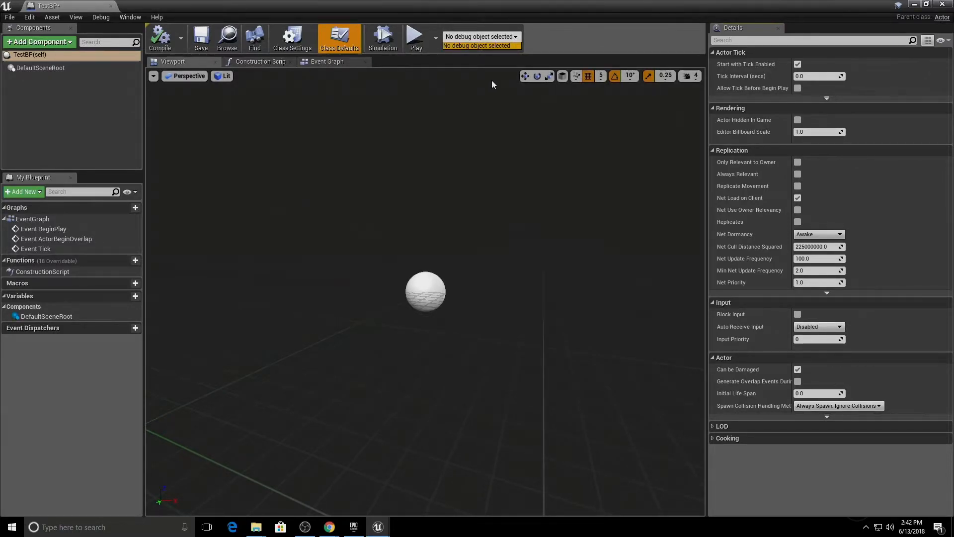
{"action": "left_click", "coordinate": [537, 35]}
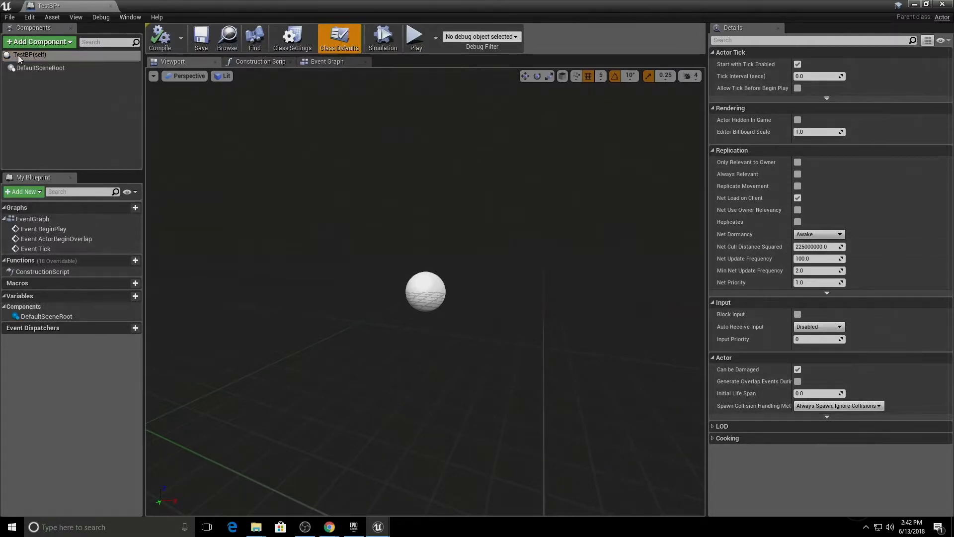
- Add a Static Mesh component to TestBP, keeping its default name, and select it
{"action": "left_click", "coordinate": [30, 42]}
{"action": "type", "text": "static"}
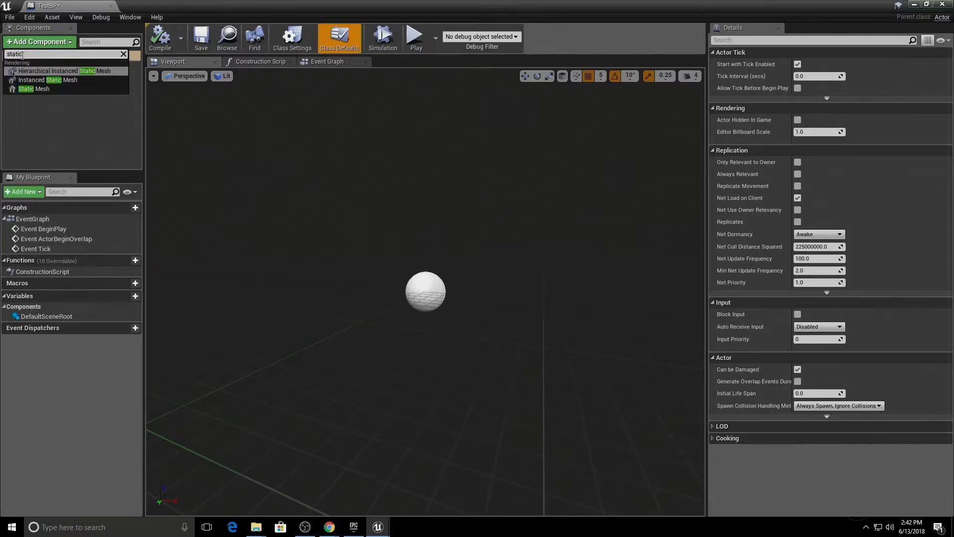
{"action": "left_click", "coordinate": [30, 92]}
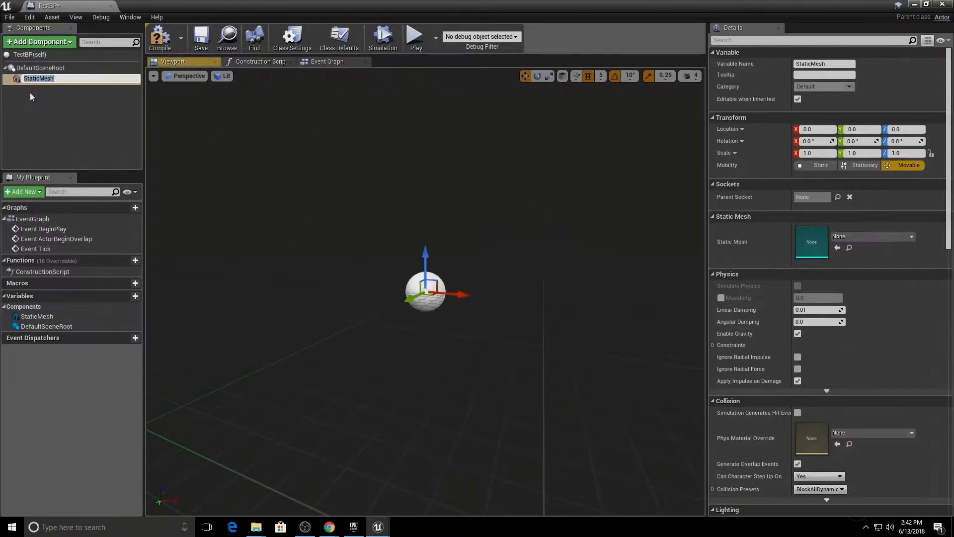
{"action": "left_click", "coordinate": [40, 96]}
{"action": "left_click", "coordinate": [39, 79]}
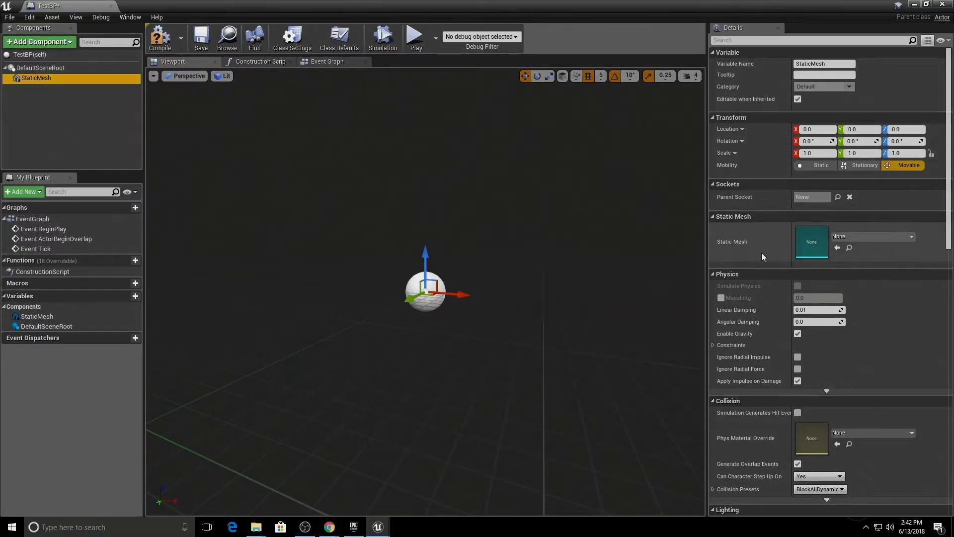
- Assign the SM_DemoCube mesh to the Static Mesh component
{"action": "left_click", "coordinate": [855, 237]}
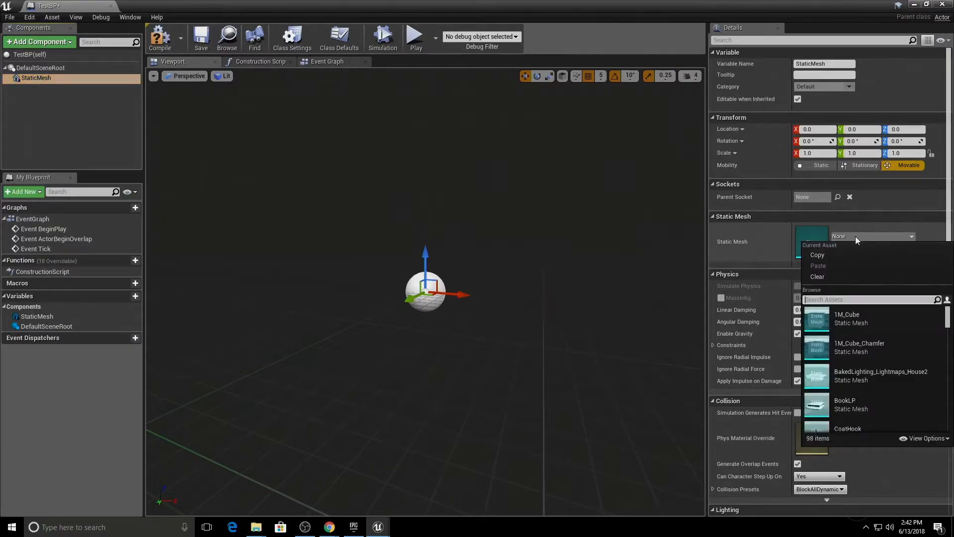
{"action": "type", "text": "cube"}
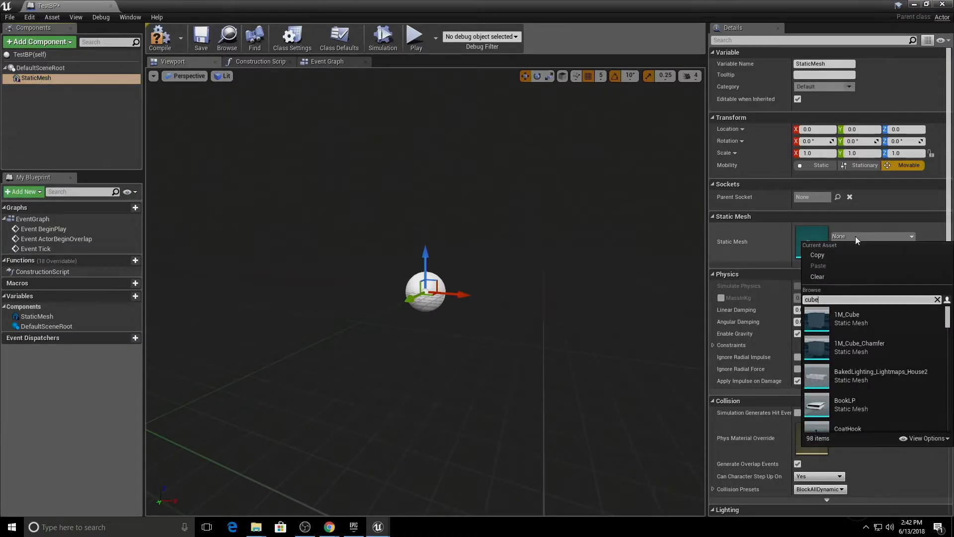
{"action": "left_click", "coordinate": [867, 372]}
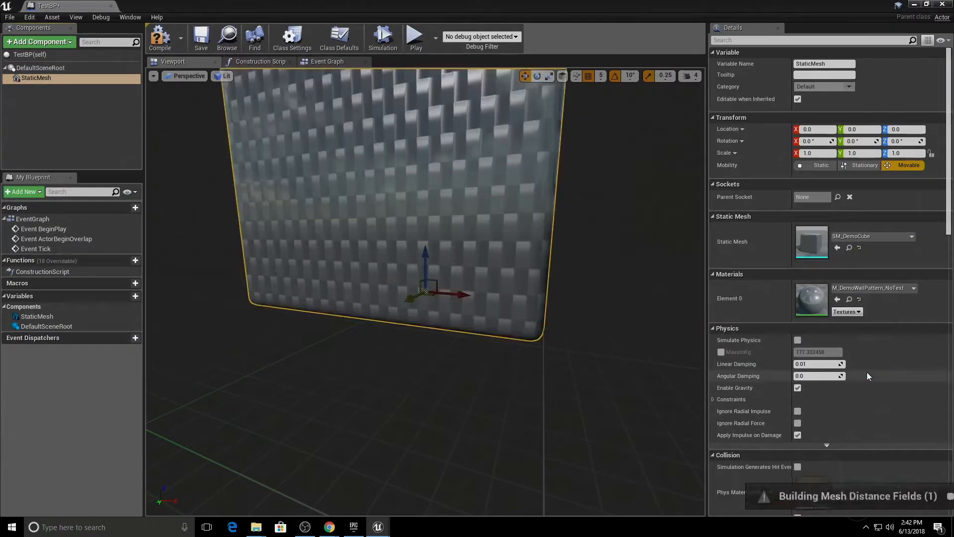
{"action": "mouse_move", "coordinate": [531, 300]}
{"action": "right_mouse_down"}
{"action": "mouse_move", "coordinate": [533, 283]}
{"action": "mouse_move", "coordinate": [532, 300]}
{"action": "right_mouse_up"}
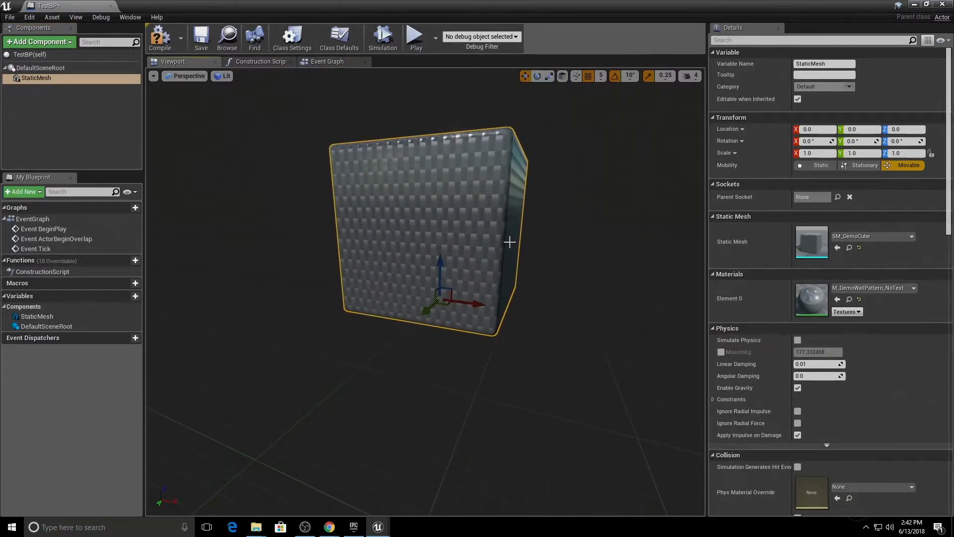
- Add a Point Light component under the Static Mesh component, keeping its default name
{"action": "left_click", "coordinate": [42, 43]}
{"action": "type", "text": "p"}
{"action": "key", "text": "BackSpace"}
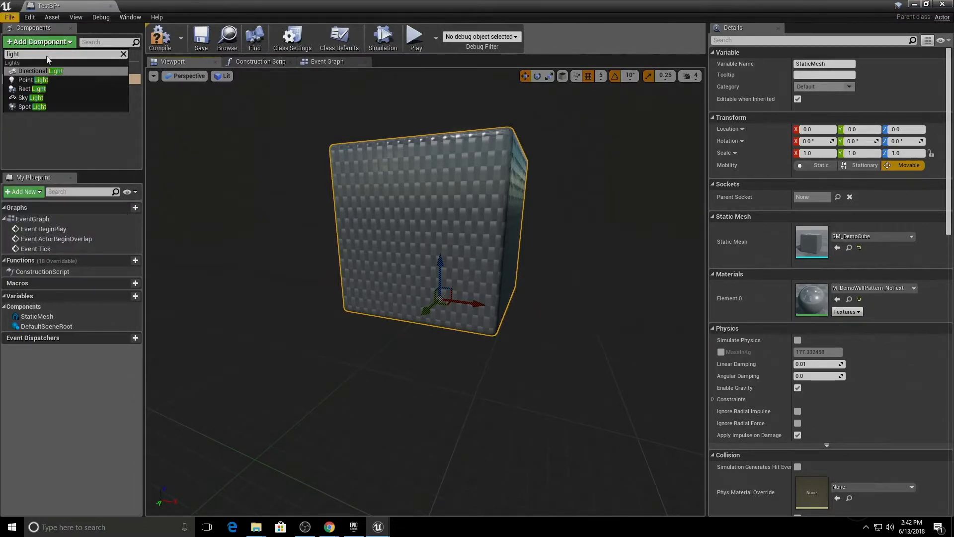
{"action": "left_click", "coordinate": [34, 80]}
{"action": "left_click", "coordinate": [35, 89]}
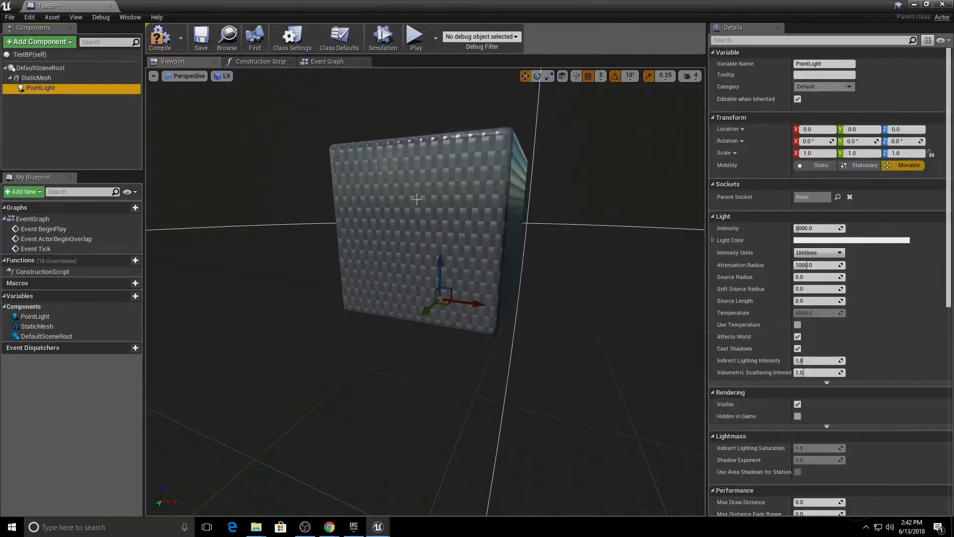
- Raise the point light above the cube to a Z location of about 195
{"action": "right_click_drag", "start_coordinate": [444, 238], "coordinate": [444, 298]}
{"action": "left_click_drag", "start_coordinate": [446, 172], "coordinate": [445, 139]}
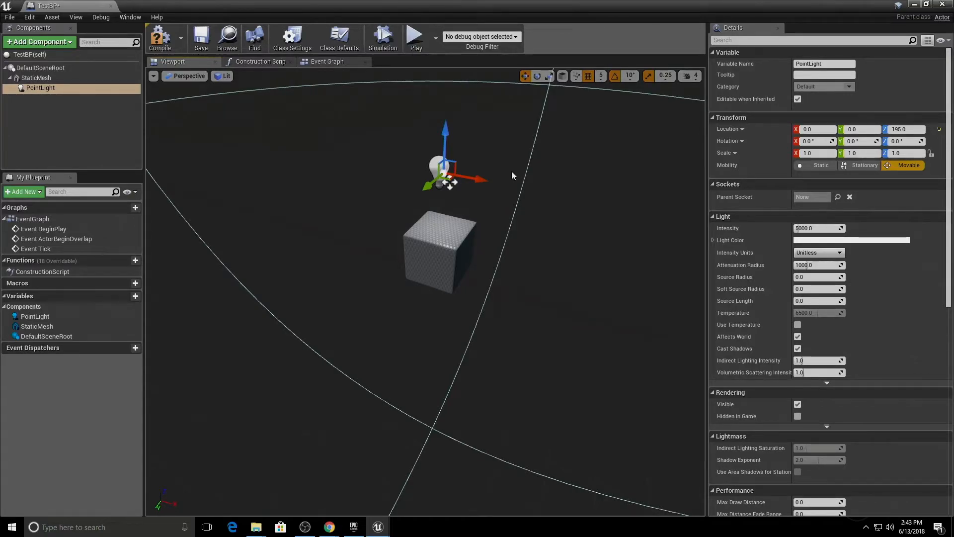
{"action": "right_click_drag", "start_coordinate": [389, 184], "coordinate": [393, 160]}
{"action": "scroll", "coordinate": [395, 194], "scroll_direction": "down", "scroll_amount": 4}
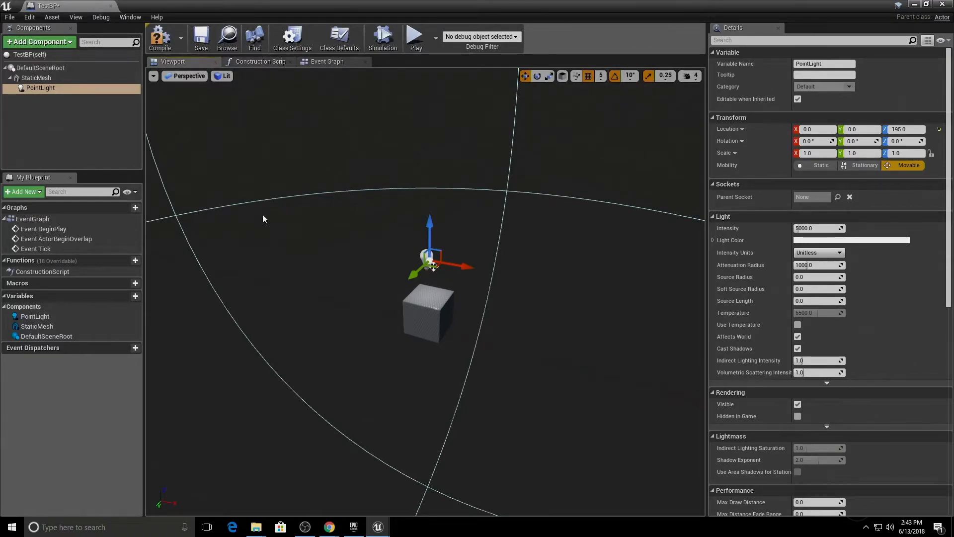
- Look at TestBP's Construction Script and its Event Graph with the default event nodes
{"action": "left_click", "coordinate": [260, 62]}
{"action": "right_click_drag", "start_coordinate": [561, 323], "coordinate": [406, 219]}
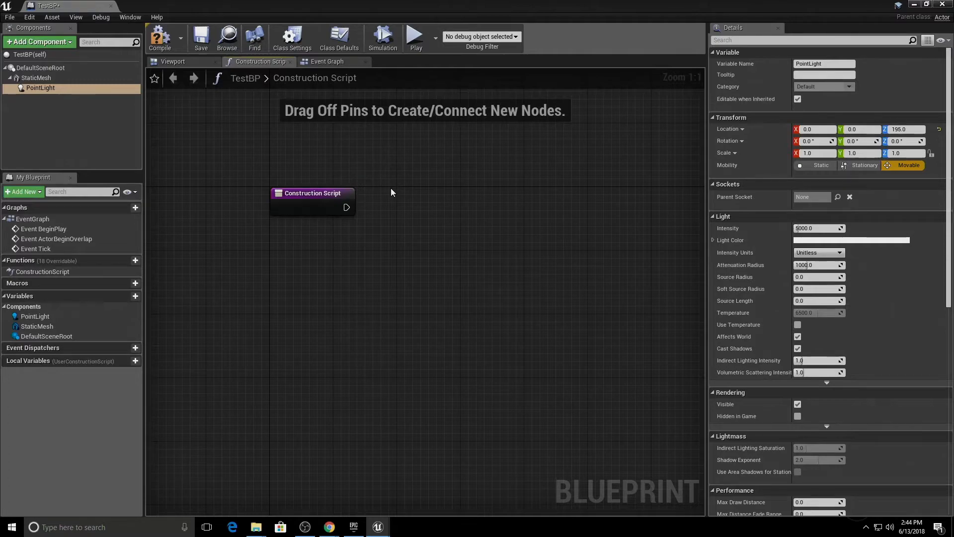
{"action": "left_click", "coordinate": [334, 62]}
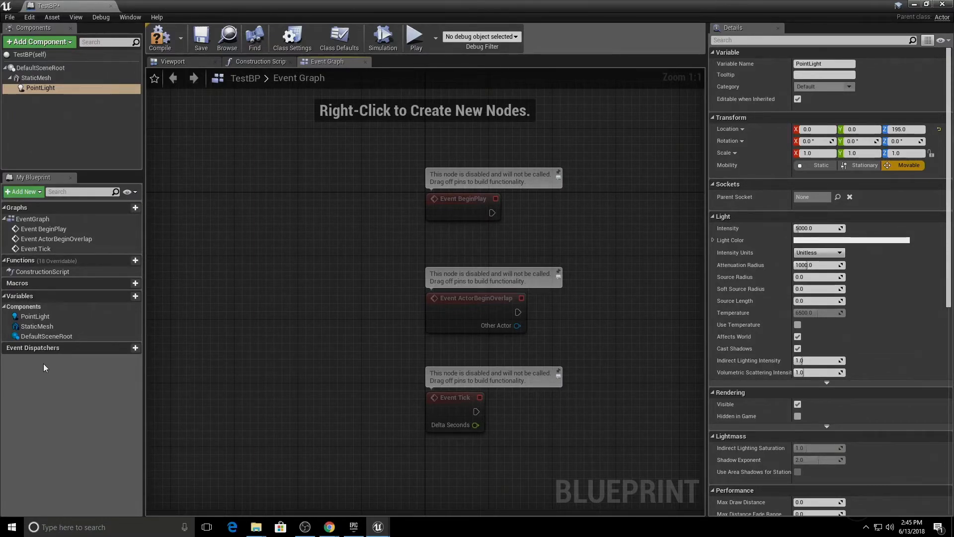
- Close the TestBP editor and place an instance of TestBP in the level on the 2.1 display stand
{"action": "left_click", "coordinate": [112, 7]}
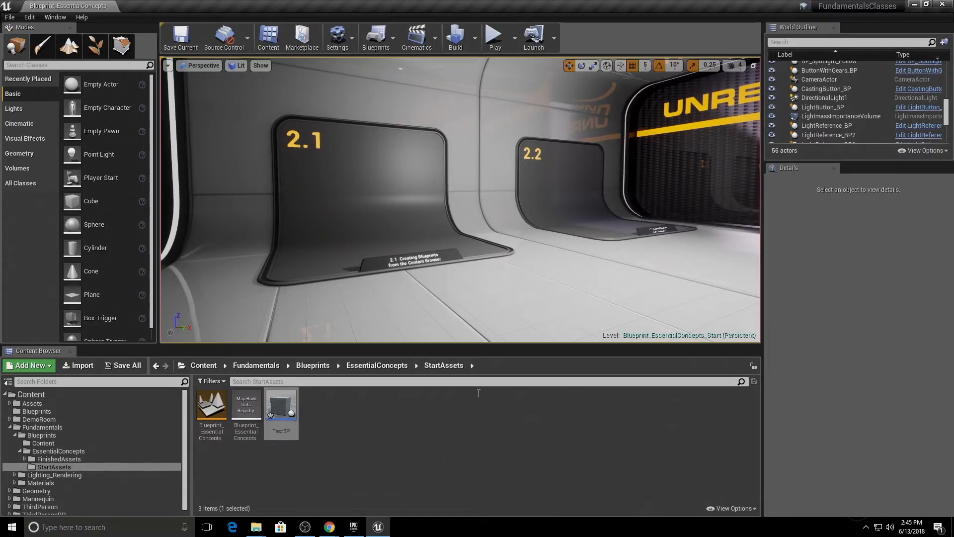
{"action": "left_click_drag", "start_coordinate": [281, 405], "coordinate": [390, 251]}
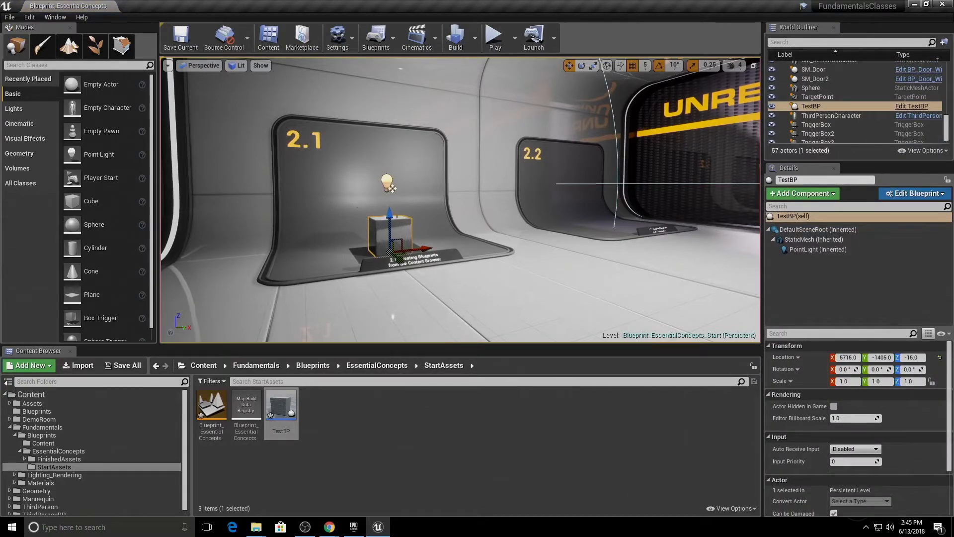
{"action": "key", "text": "f"}
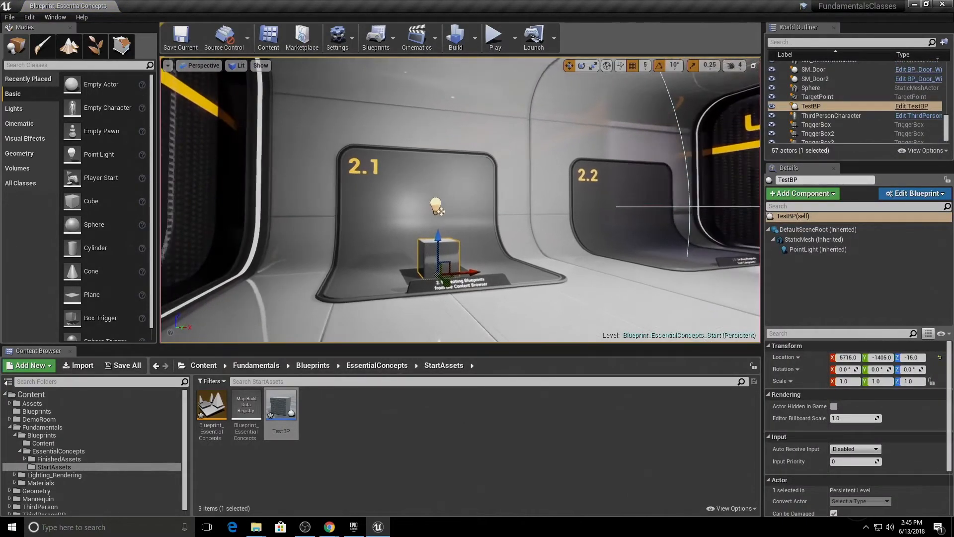
{"action": "right_click_drag", "start_coordinate": [446, 182], "coordinate": [446, 208]}
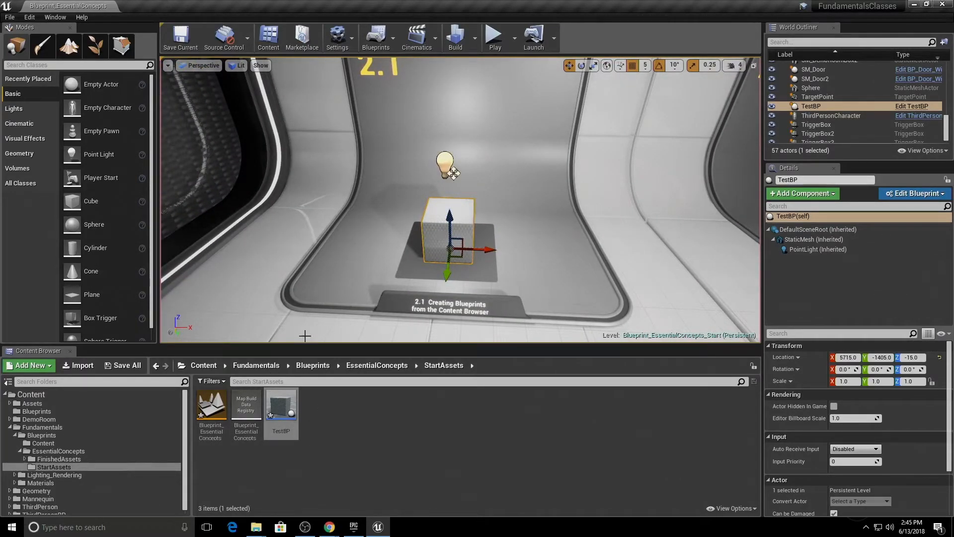
- Duplicate the placed TestBP along the X axis to an X location of about 5930, beside the original
{"action": "left_click_drag", "start_coordinate": [489, 248], "coordinate": [586, 257], "text": "alt"}
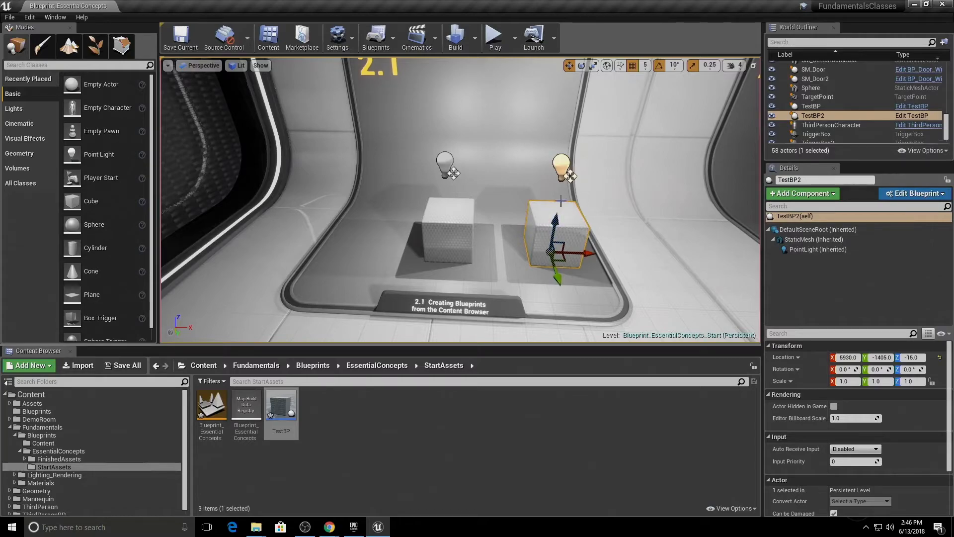
{"action": "left_click", "coordinate": [428, 199]}
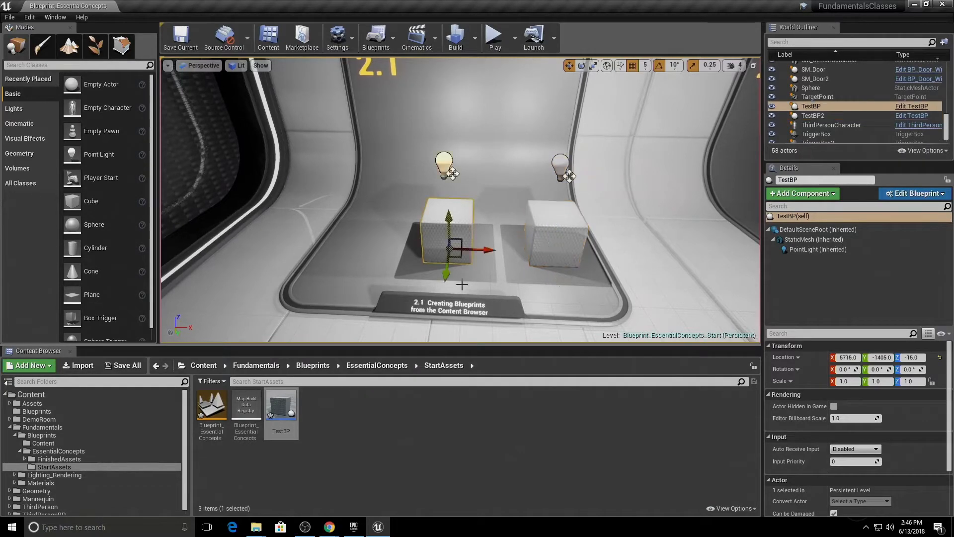
{"action": "left_click", "coordinate": [576, 217]}
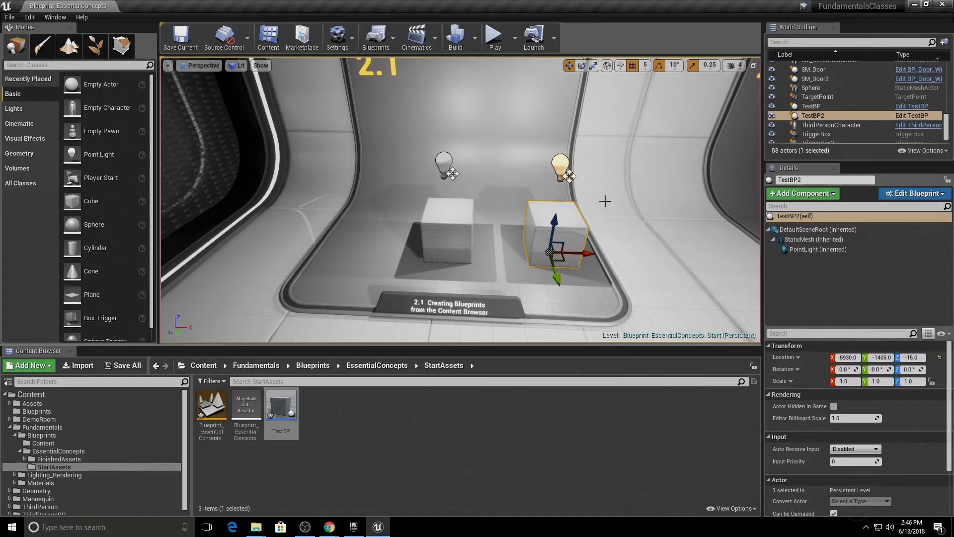
- Set the light color of the duplicated TestBP instance's point light to red, about R 1.0, G 0.10, B 0.09
{"action": "left_click", "coordinate": [823, 248]}
{"action": "left_click", "coordinate": [867, 436]}
{"action": "left_click_drag", "start_coordinate": [715, 336], "coordinate": [751, 334]}
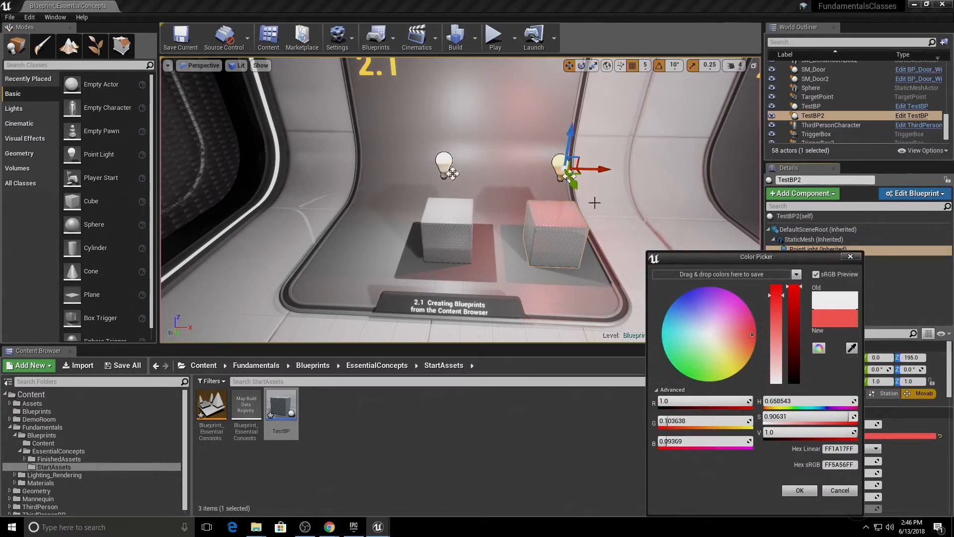
- Place a third TestBP instance on the 2.1 display stand, beside the original at an X location of about 5545
{"action": "left_click_drag", "start_coordinate": [281, 404], "coordinate": [373, 247]}
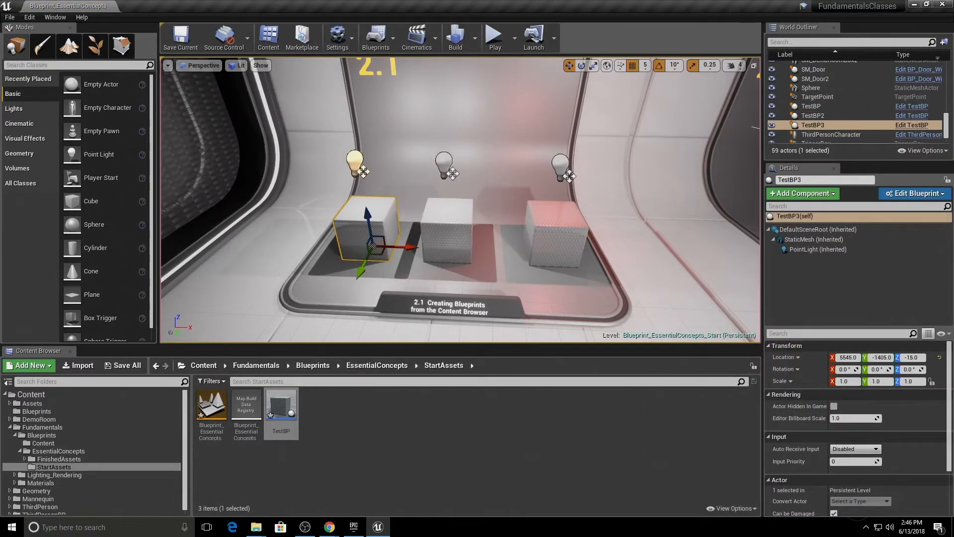
{"action": "left_click", "coordinate": [448, 238]}
{"action": "left_click_drag", "start_coordinate": [480, 251], "coordinate": [489, 251]}
{"action": "left_click", "coordinate": [550, 286]}
{"action": "right_click_drag", "start_coordinate": [550, 285], "coordinate": [567, 272]}
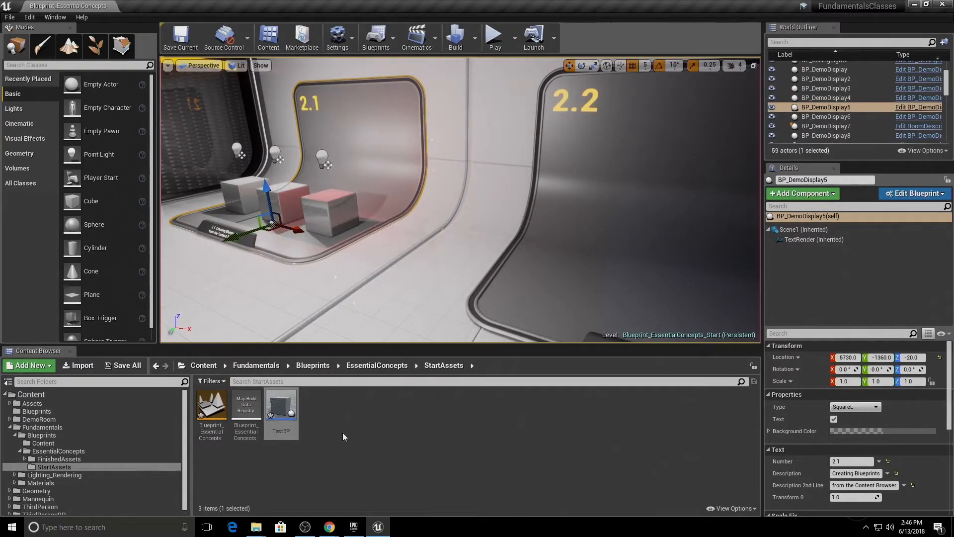
- Review the parent classes offered for a new Blueprint Class, without creating one
{"action": "left_click", "coordinate": [36, 365]}
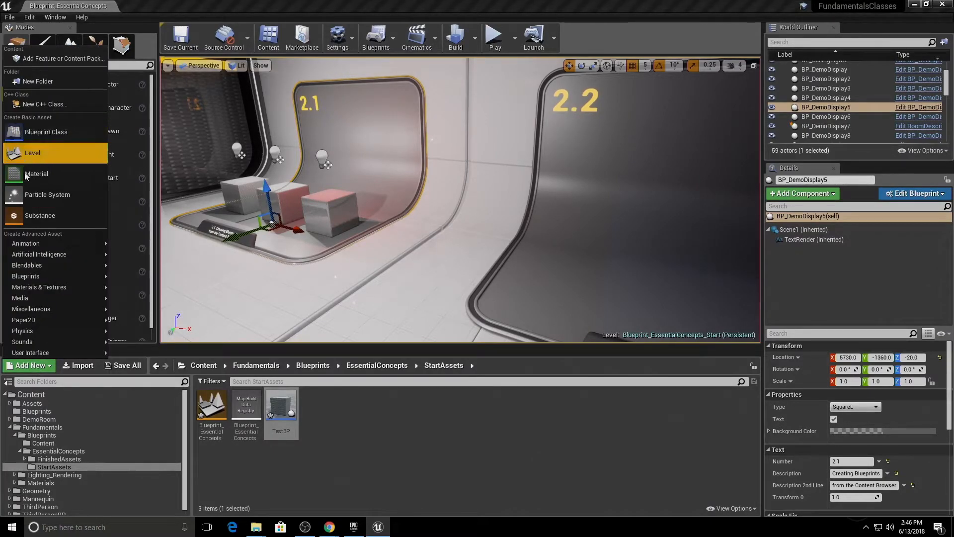
{"action": "left_click", "coordinate": [365, 425]}
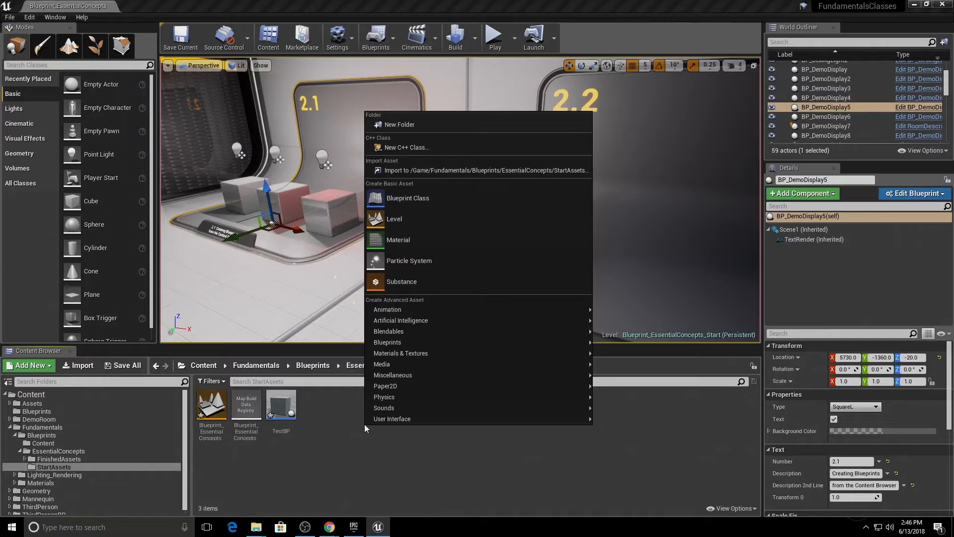
{"action": "left_click", "coordinate": [409, 201]}
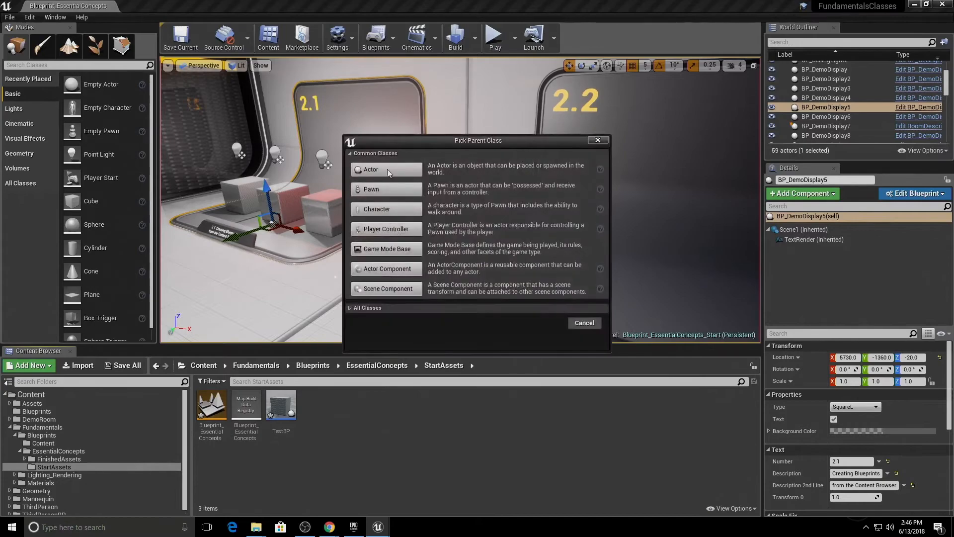
{"action": "left_click", "coordinate": [598, 141]}
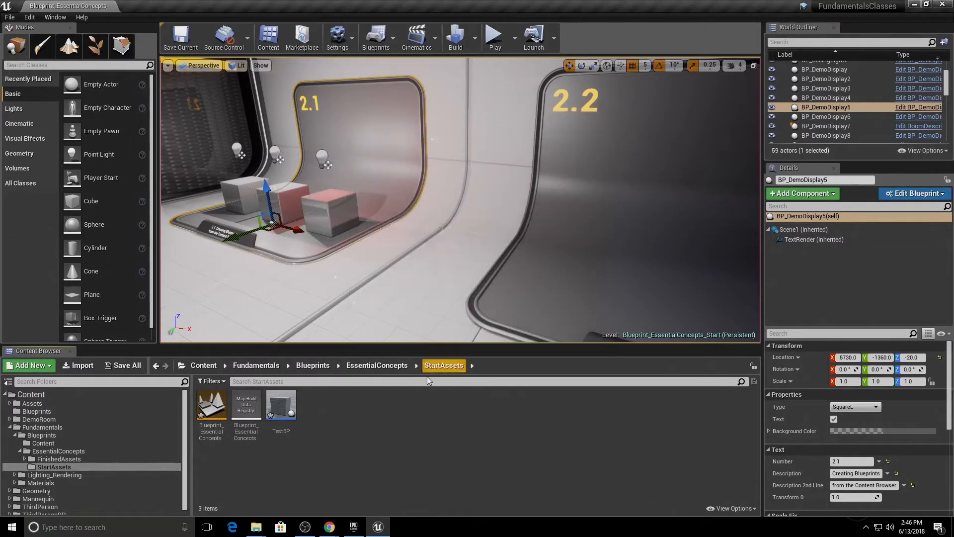
- Review the advanced Blueprint asset types that can be created in the StartAssets folder, from Blueprint Class to Structure
{"action": "right_click", "coordinate": [355, 413]}
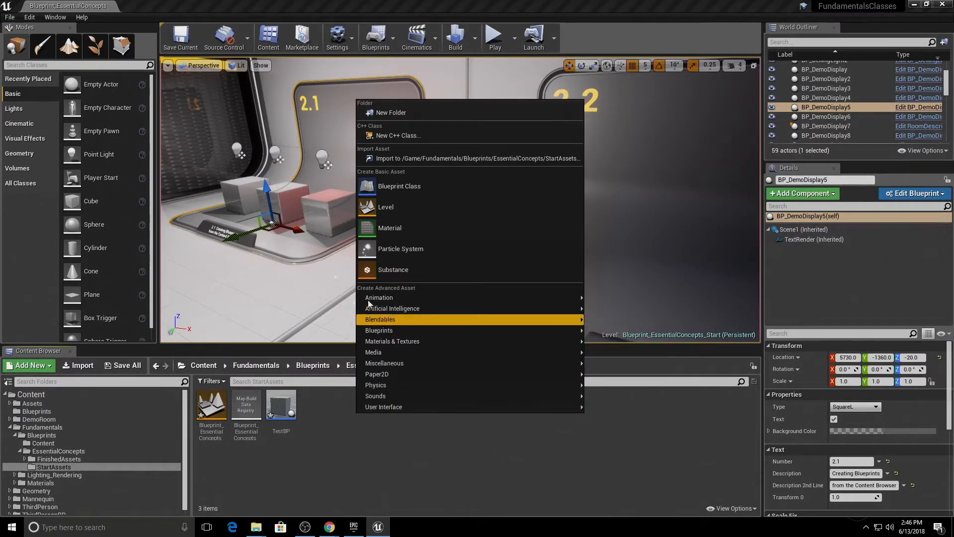
{"action": "mouse_move", "coordinate": [380, 332]}
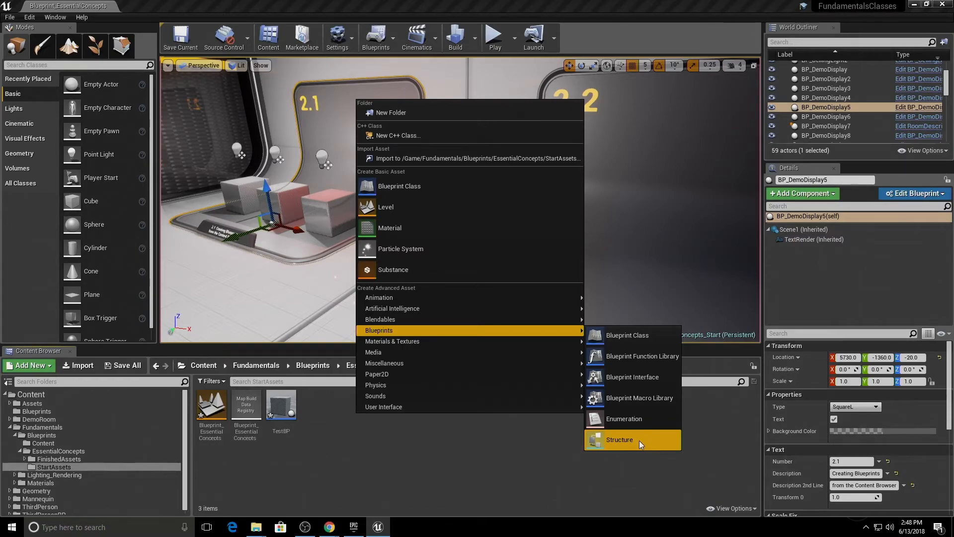
{"action": "left_click", "coordinate": [492, 459]}
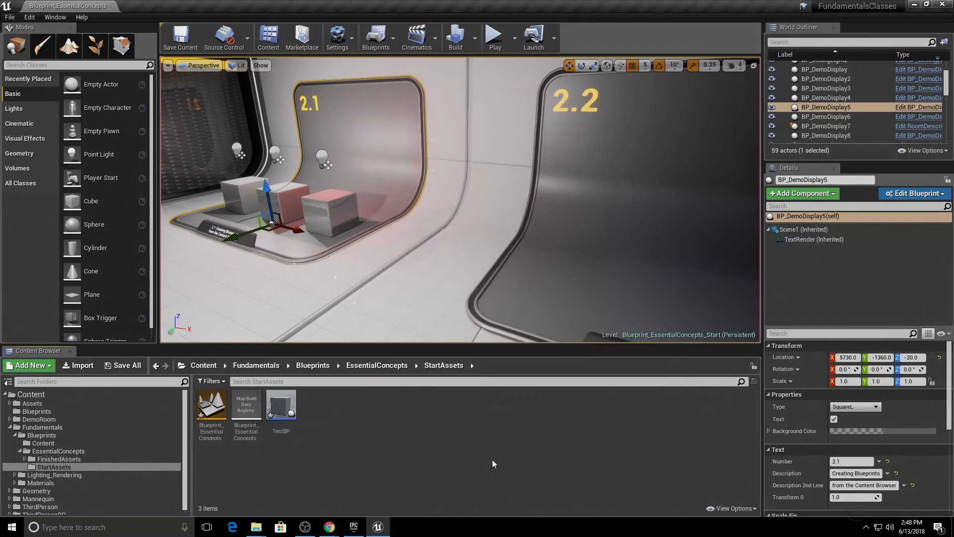
- Open TestBP to look at its components in the Viewport, and close its editor again
{"action": "right_click_drag", "start_coordinate": [417, 209], "coordinate": [454, 192]}
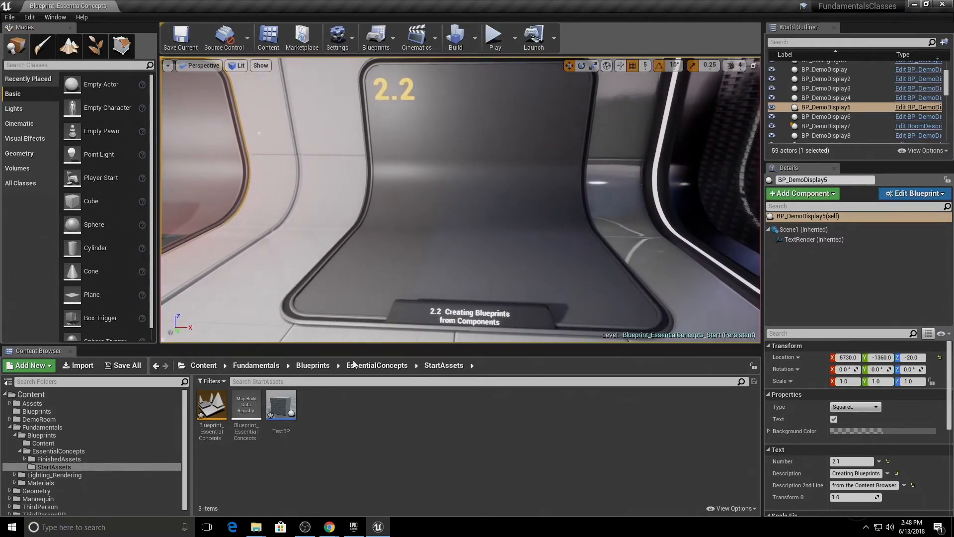
{"action": "left_click", "coordinate": [276, 409]}
{"action": "double_click", "coordinate": [277, 409]}
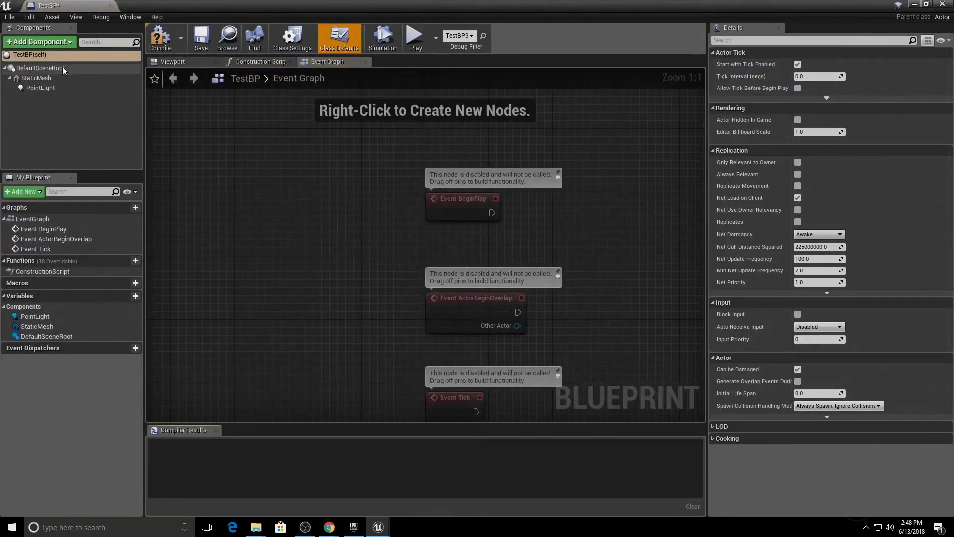
{"action": "left_click", "coordinate": [180, 63]}
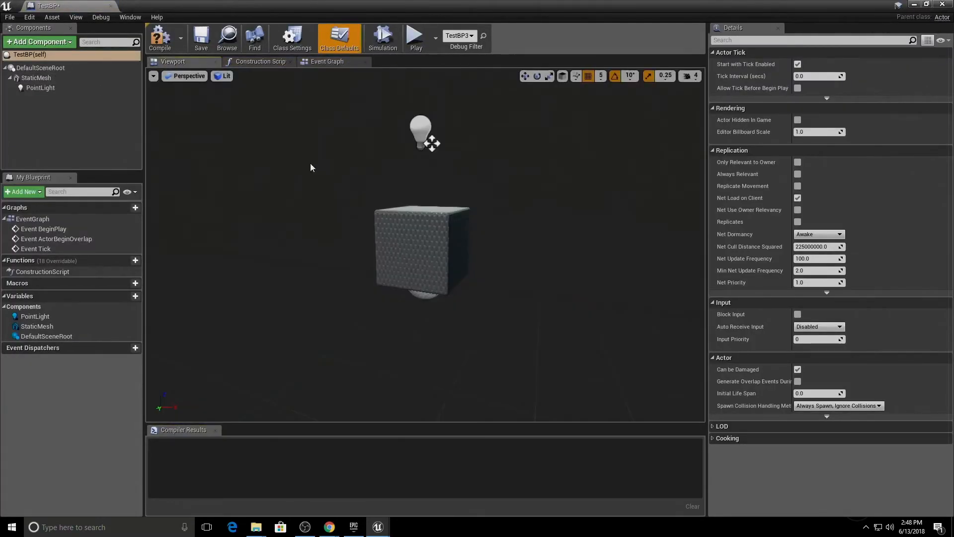
{"action": "left_click", "coordinate": [111, 6]}
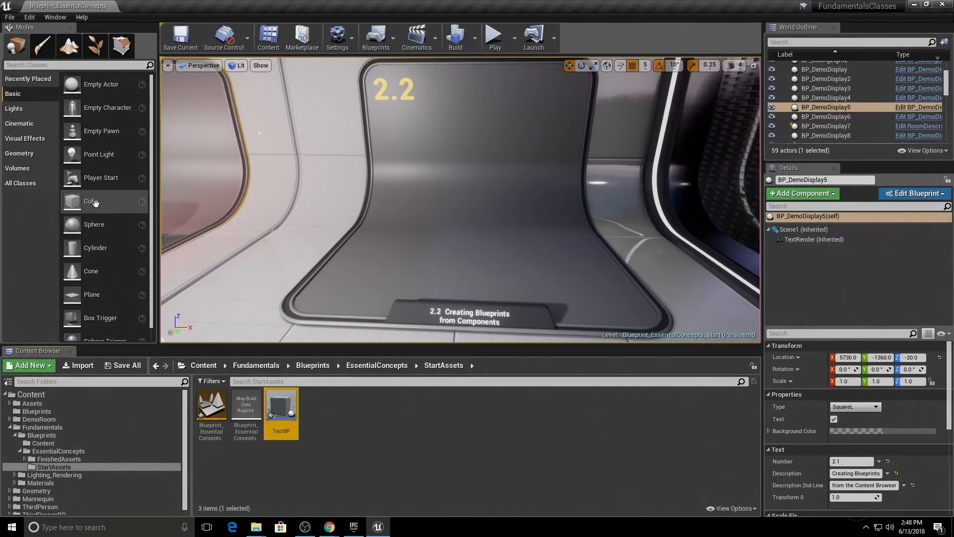
- Place a cube, a point light above it and a box trigger at its front base on the 2.2 display stand
{"action": "left_click_drag", "start_coordinate": [84, 203], "coordinate": [487, 256]}
{"action": "left_click_drag", "start_coordinate": [86, 156], "coordinate": [471, 203]}
{"action": "left_click", "coordinate": [472, 243]}
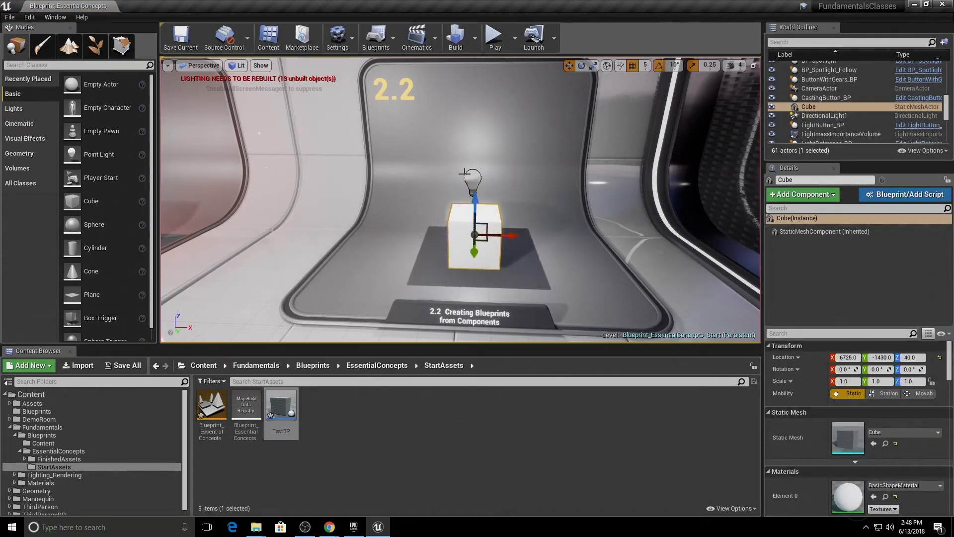
{"action": "left_click", "coordinate": [472, 180]}
{"action": "scroll", "coordinate": [113, 282], "scroll_direction": "down", "scroll_amount": 1}
{"action": "left_click_drag", "start_coordinate": [114, 282], "coordinate": [466, 266]}
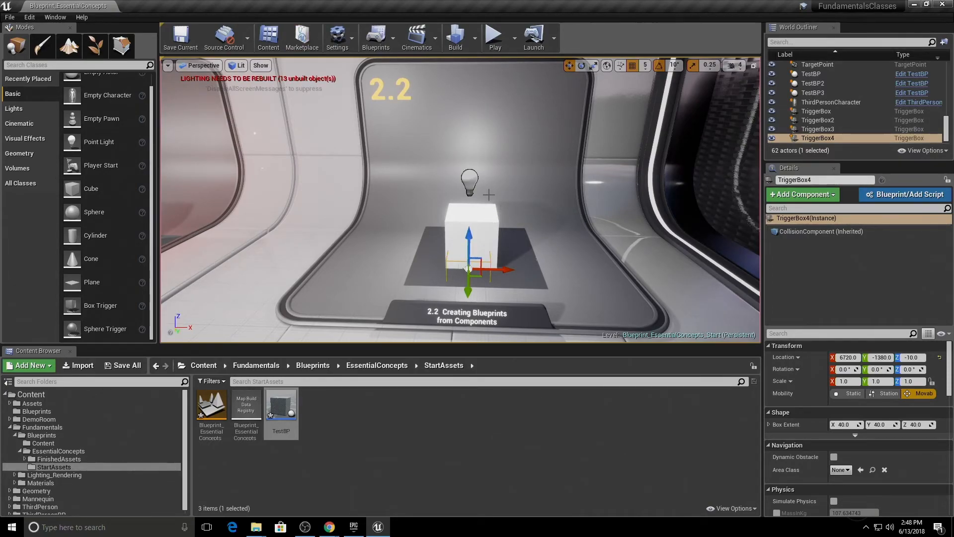
{"action": "left_click", "coordinate": [475, 183]}
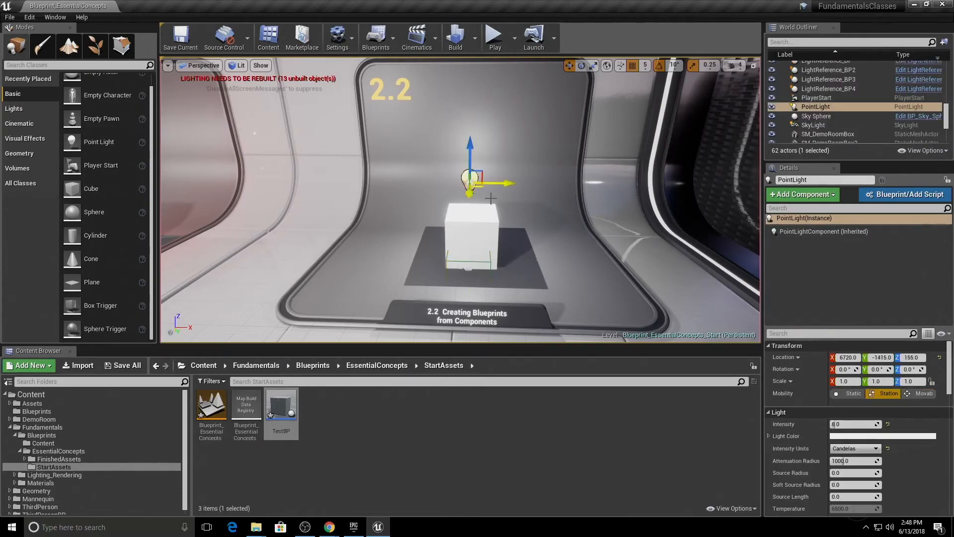
{"action": "left_click", "coordinate": [484, 227], "text": "ctrl"}
{"action": "left_click", "coordinate": [470, 265], "text": "ctrl"}
{"action": "left_click", "coordinate": [469, 270], "text": "ctrl"}
- Move the trigger box in front of the cube to about Y -1340 and raise it to a Z location of about 30
{"action": "right_click_drag", "start_coordinate": [417, 225], "coordinate": [537, 186]}
{"action": "left_click", "coordinate": [571, 228]}
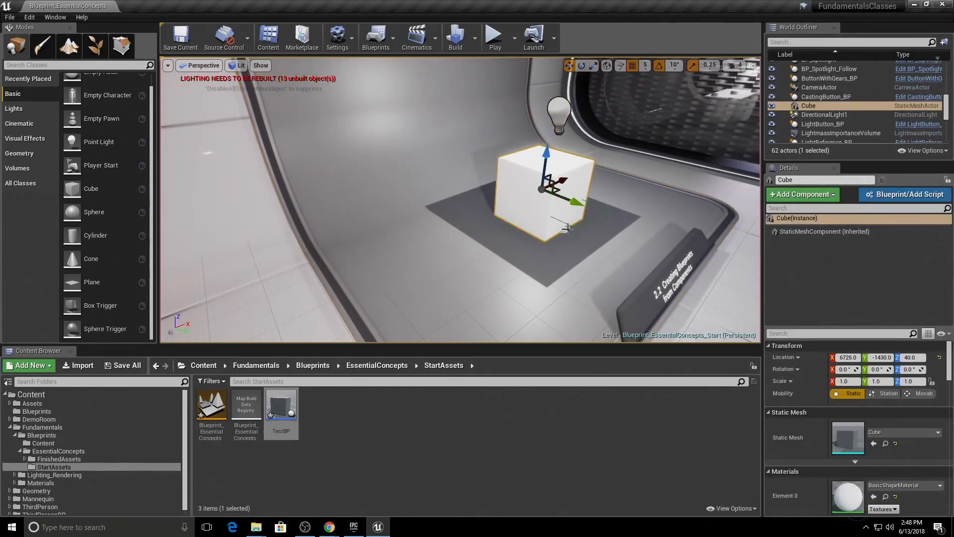
{"action": "left_click", "coordinate": [565, 231], "text": "ctrl"}
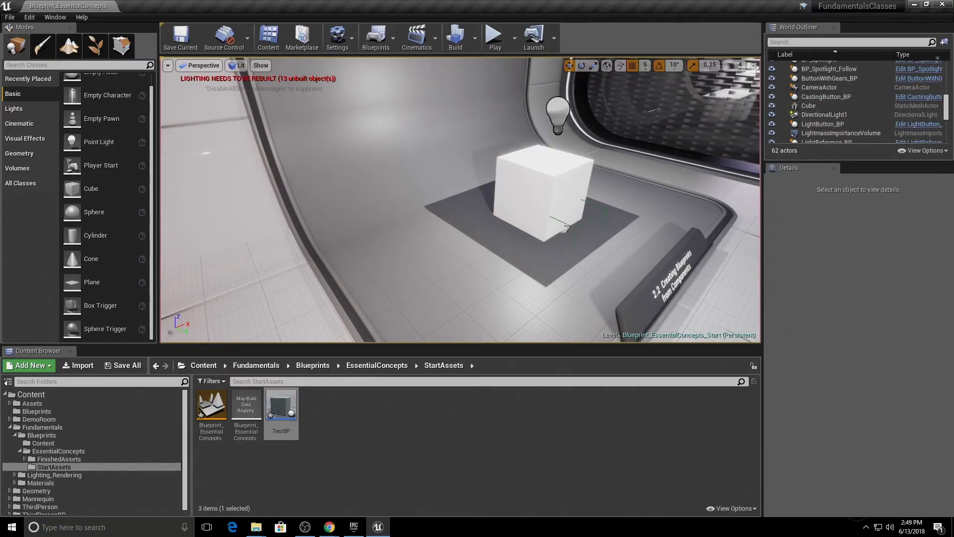
{"action": "left_click", "coordinate": [569, 227]}
{"action": "left_click_drag", "start_coordinate": [590, 242], "coordinate": [616, 252]}
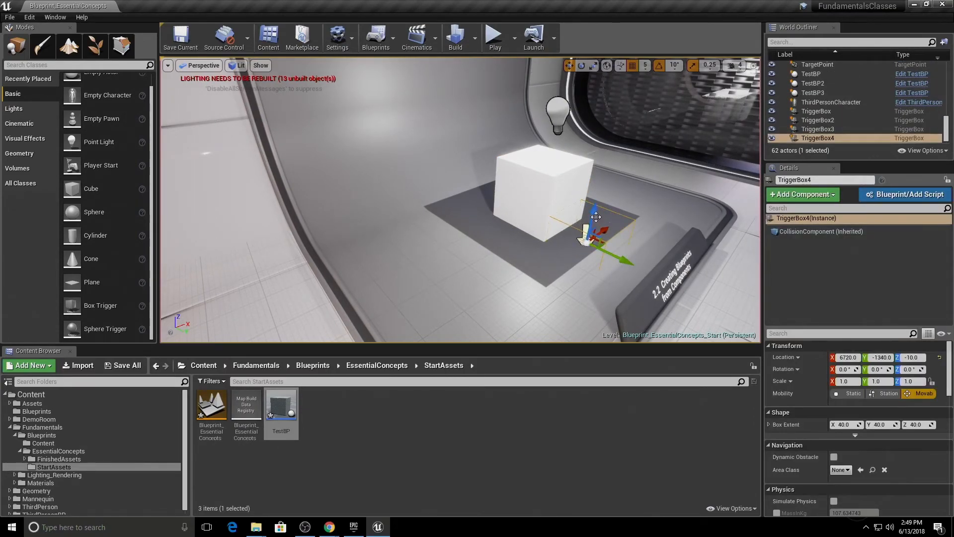
{"action": "left_click_drag", "start_coordinate": [601, 206], "coordinate": [606, 181]}
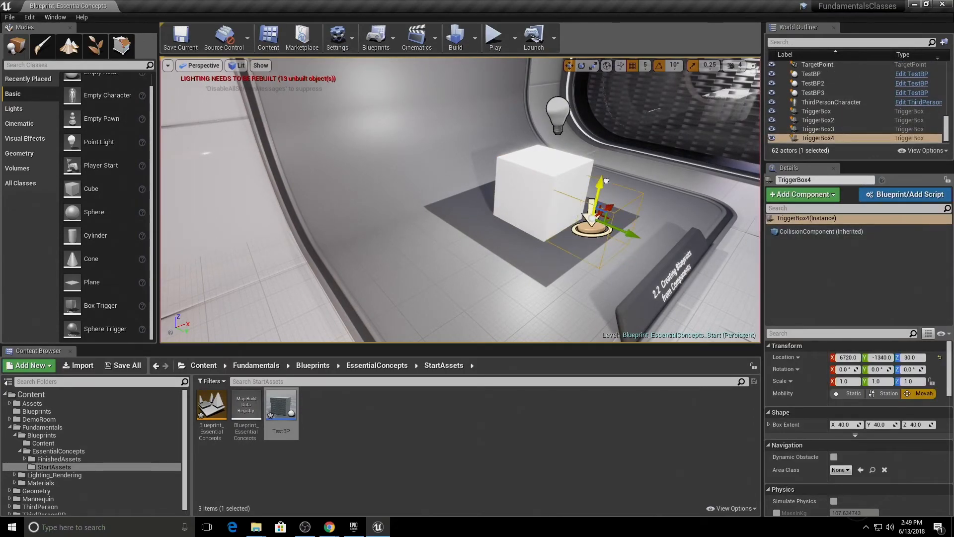
- Select the cube and point light together with the trigger box, and start converting the selected components to a Blueprint Class
{"action": "left_click", "coordinate": [522, 196], "text": "ctrl"}
{"action": "left_click", "coordinate": [558, 114], "text": "ctrl"}
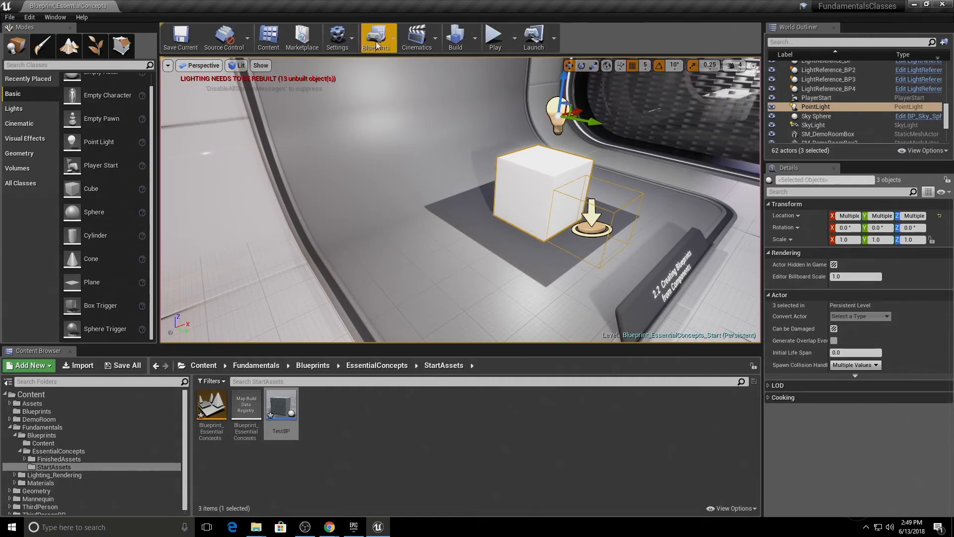
{"action": "left_click", "coordinate": [393, 38]}
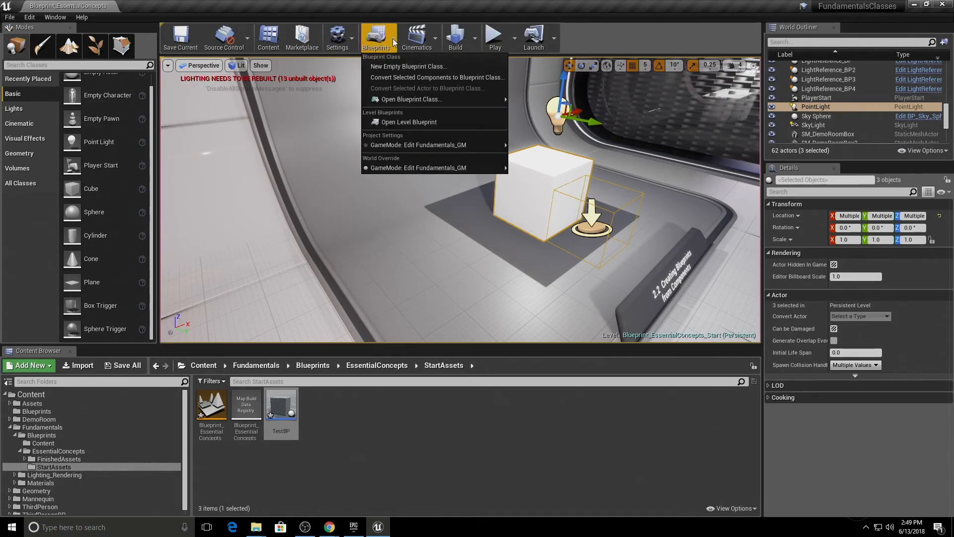
{"action": "left_click", "coordinate": [391, 79]}
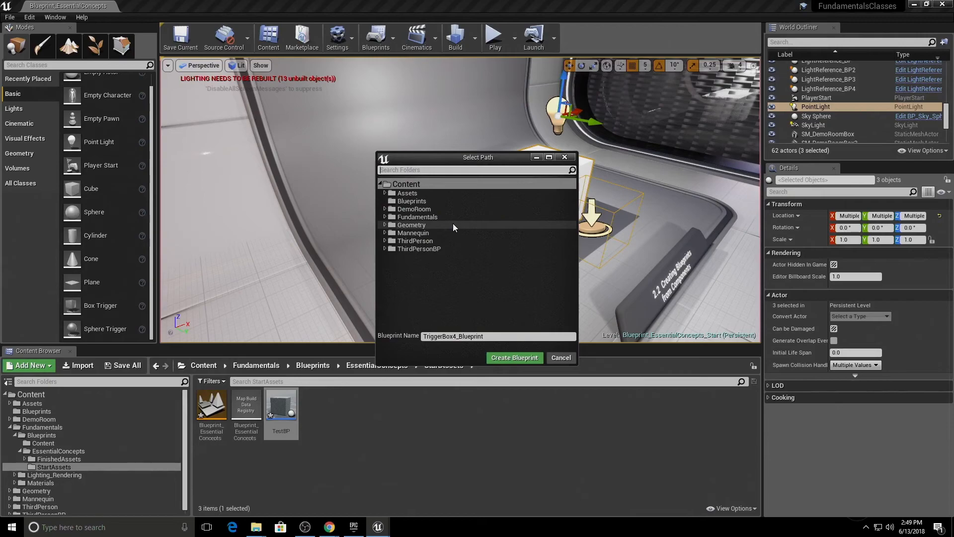
- Choose the Fundamentals/Blueprints/EssentialConcepts/FinishedAssets/Blueprints folder as the save location for the new Blueprint
{"action": "left_click", "coordinate": [386, 217]}
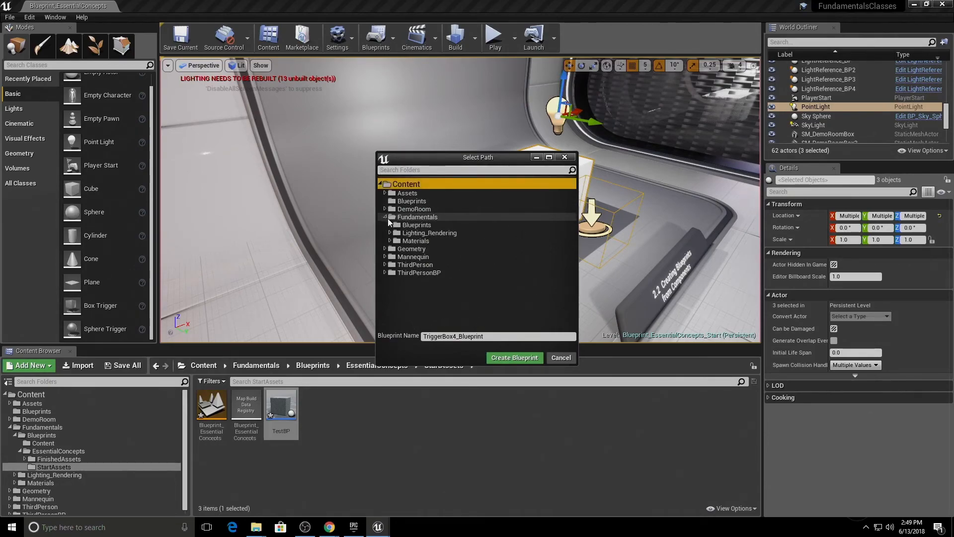
{"action": "left_click", "coordinate": [415, 225]}
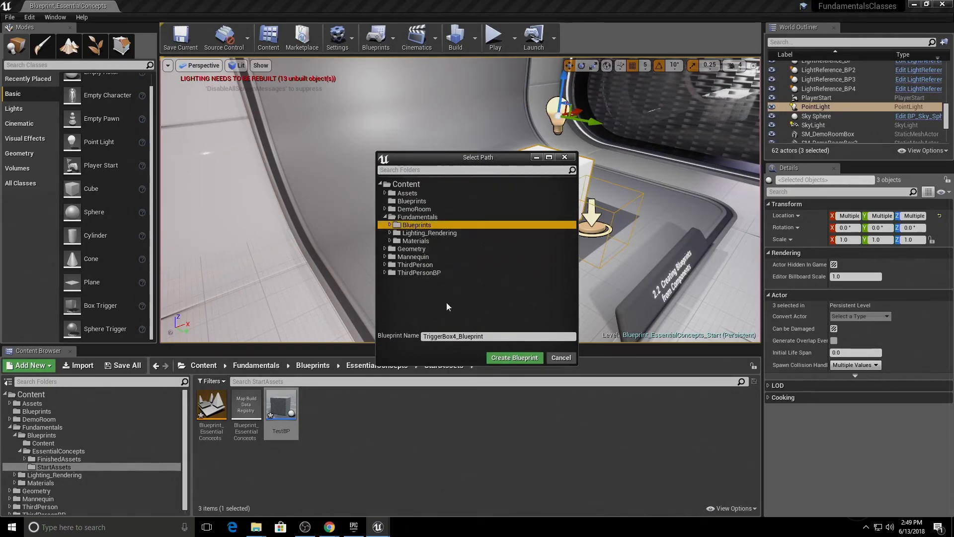
{"action": "left_click", "coordinate": [390, 224]}
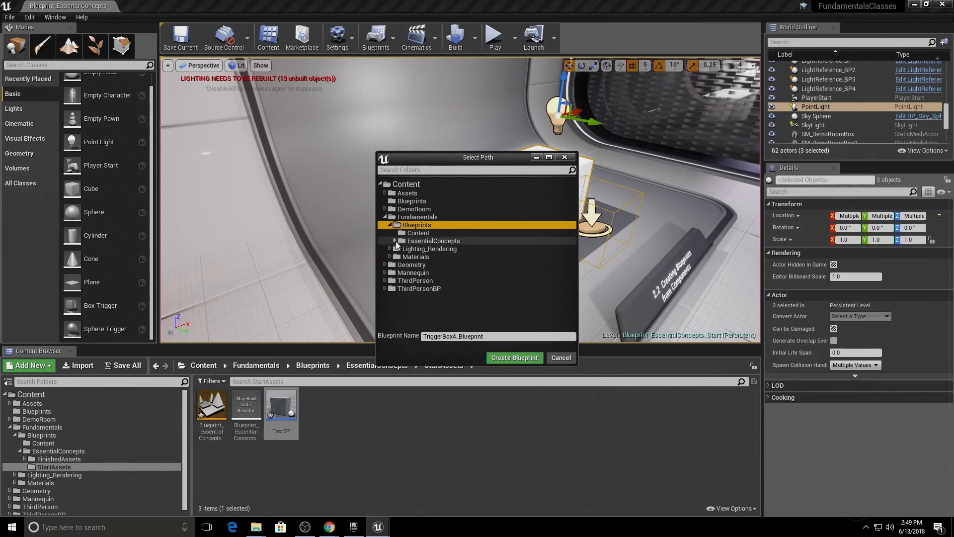
{"action": "left_click", "coordinate": [401, 241]}
{"action": "left_click", "coordinate": [395, 241]}
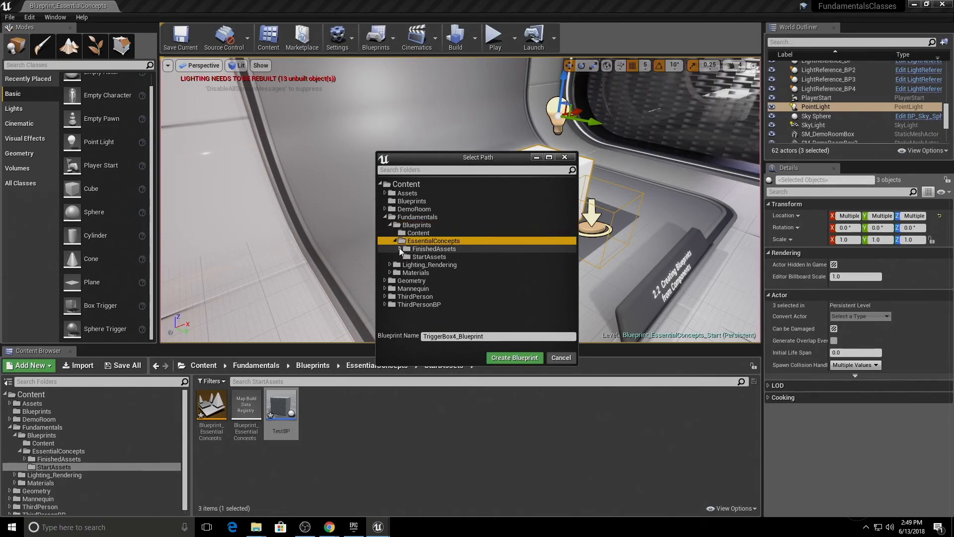
{"action": "left_click", "coordinate": [399, 249]}
{"action": "left_click", "coordinate": [420, 256]}
- Name the new Blueprint ComponentBasedBP and create it
{"action": "left_click", "coordinate": [465, 336]}
{"action": "left_click_drag", "start_coordinate": [489, 338], "coordinate": [421, 337]}
{"action": "type", "text": "Component"}
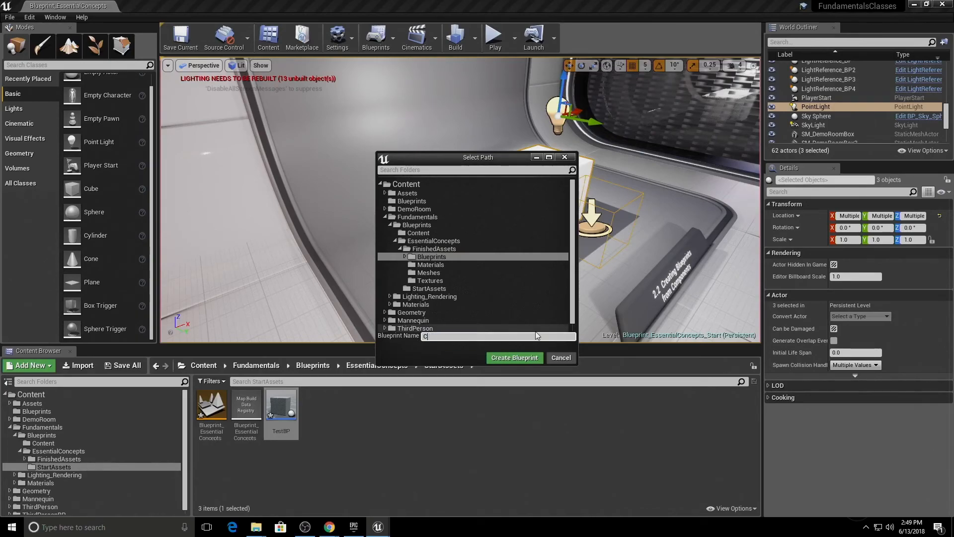
{"action": "type", "text": "BasedBP"}
{"action": "left_click", "coordinate": [516, 355]}
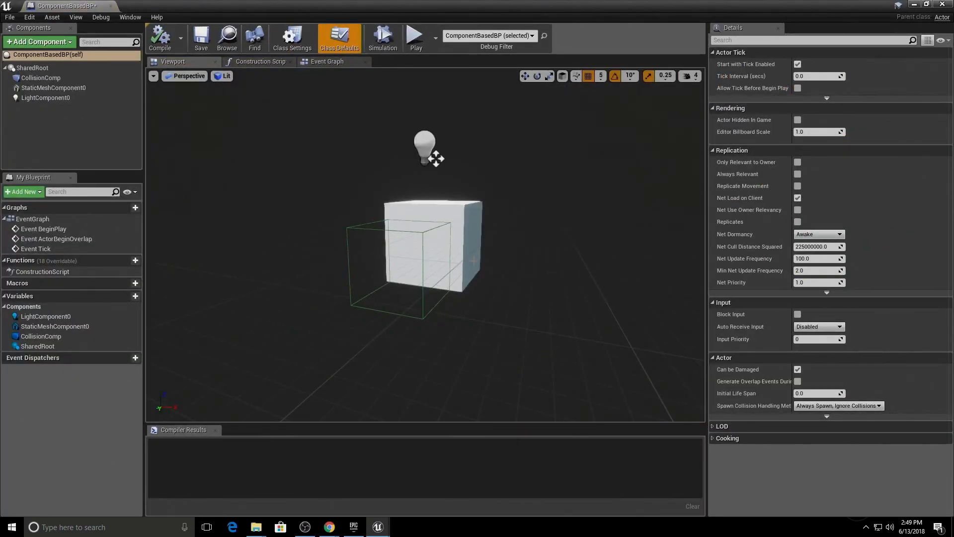
- Close the Compiler Results in the ComponentBasedBP editor and look through the component types available to add
{"action": "left_click", "coordinate": [215, 429]}
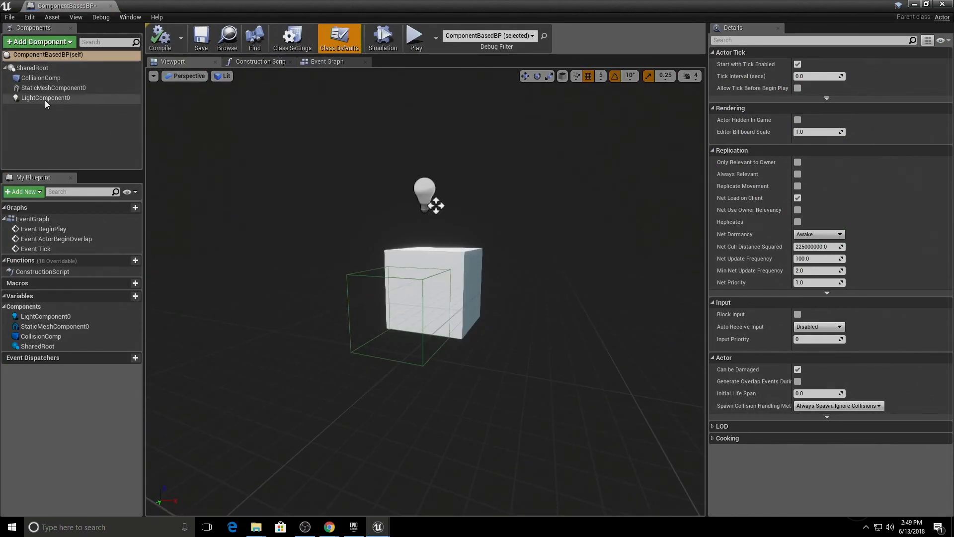
{"action": "left_click", "coordinate": [42, 42]}
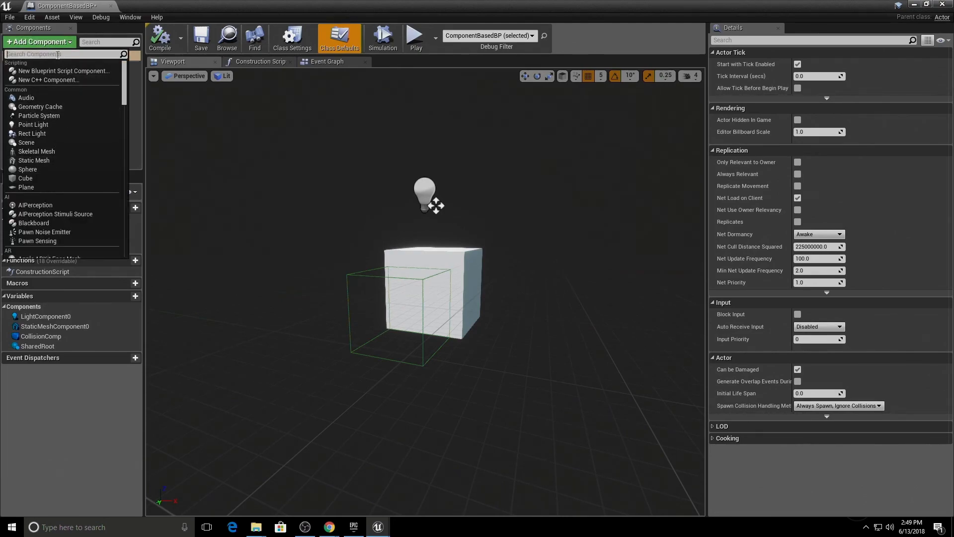
{"action": "left_click", "coordinate": [53, 43]}
- Dock the ComponentBasedBP editor alongside the Blueprint_EssentialConcepts level and return to the level
{"action": "left_click_drag", "start_coordinate": [76, 6], "coordinate": [153, 8]}
{"action": "left_click", "coordinate": [97, 6]}
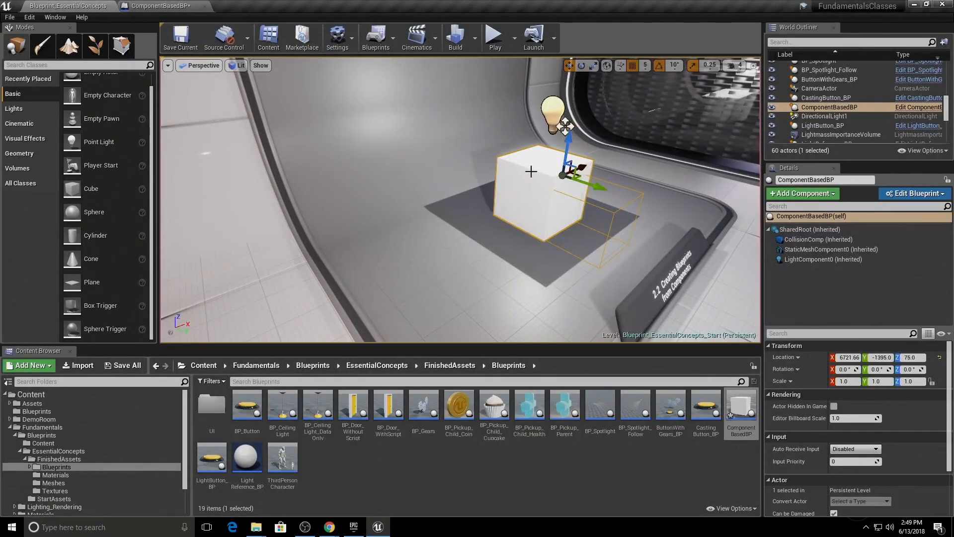